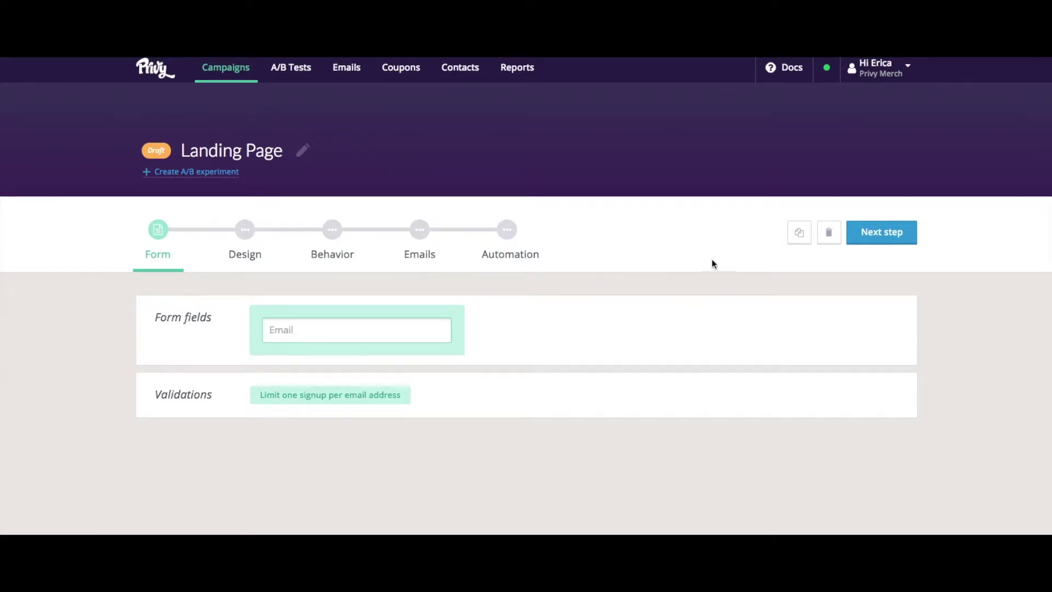
# Add a before-signup display and pick the Webinar Landing Page - Trendy Helvetica template
pyautogui.click(247, 236)
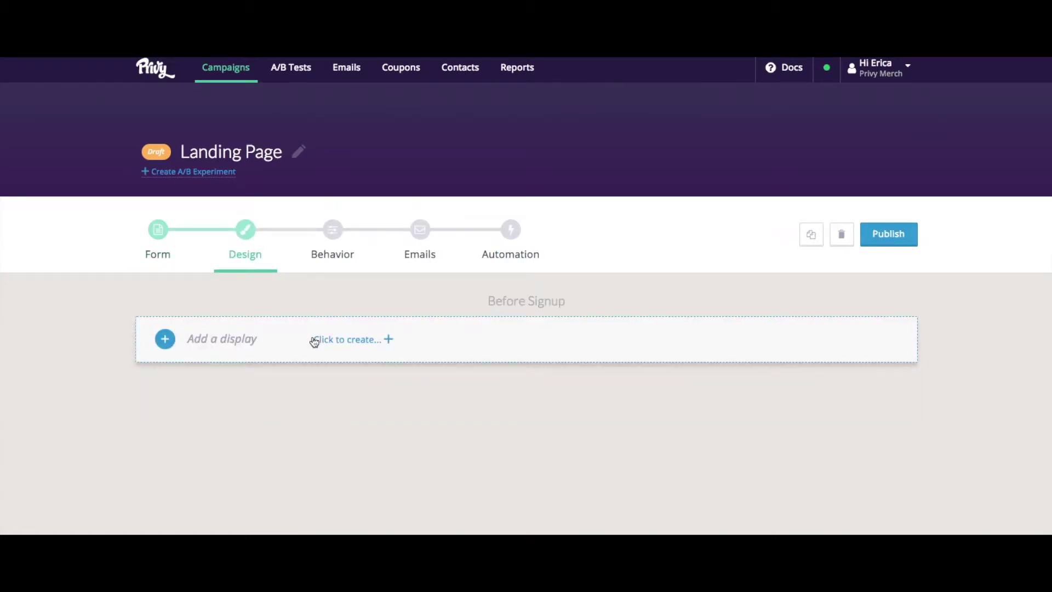
pyautogui.click(314, 340)
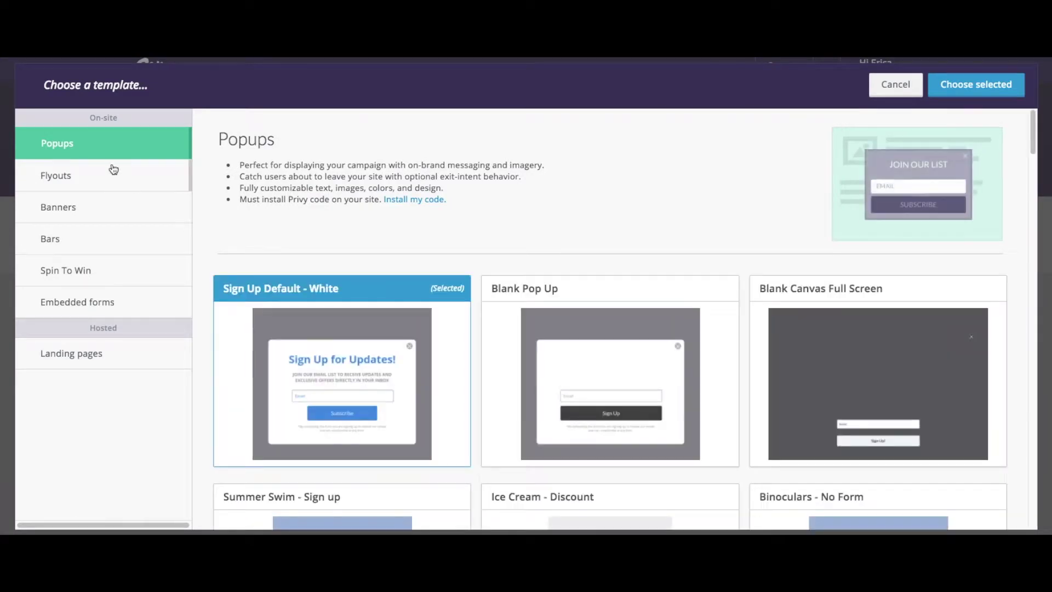
pyautogui.click(90, 360)
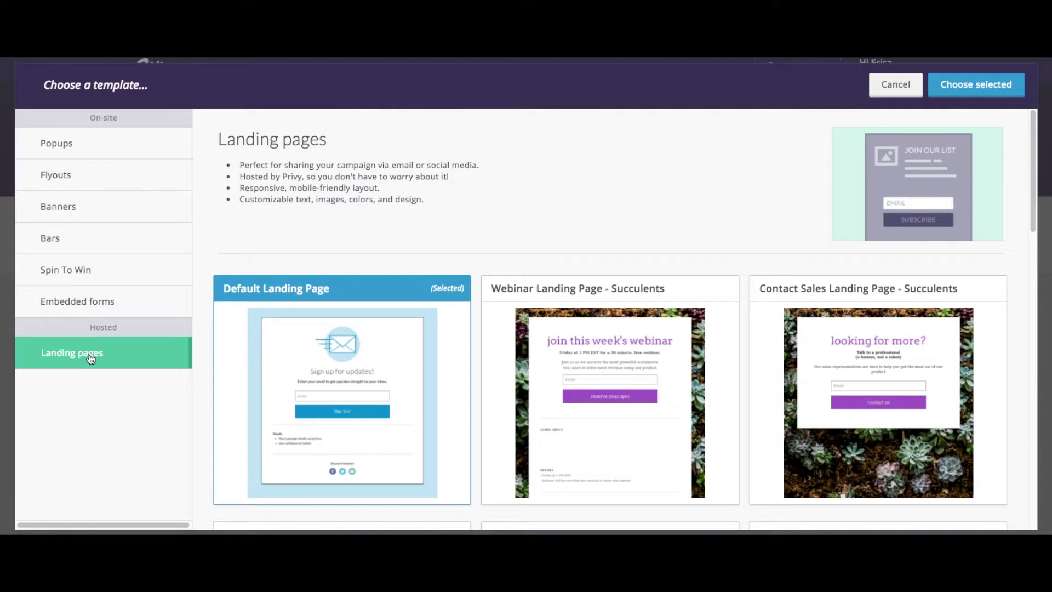
pyautogui.scroll(-2, 523, 374)
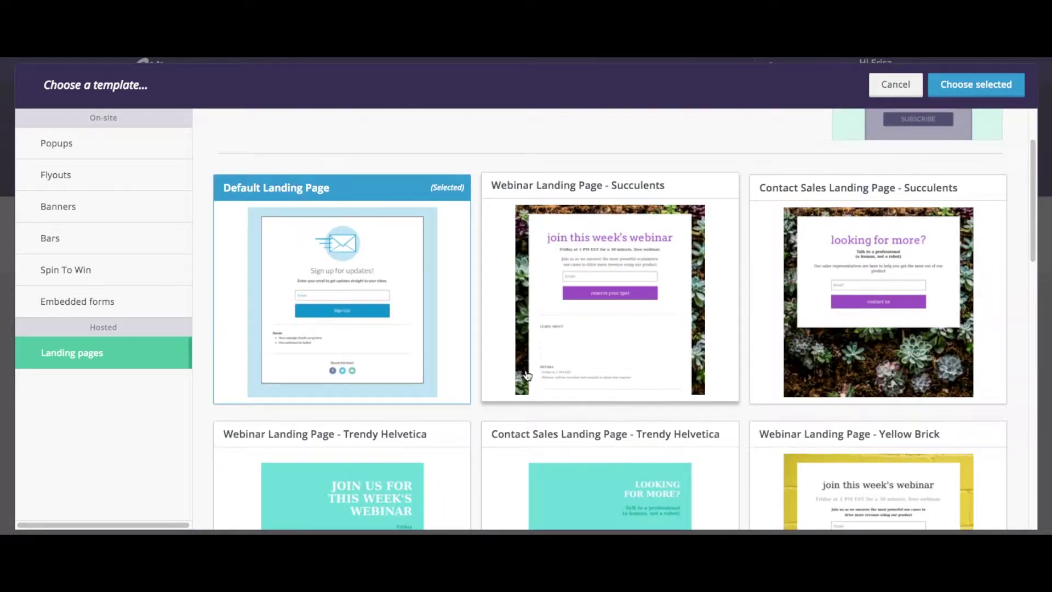
pyautogui.scroll(-9, 528, 376)
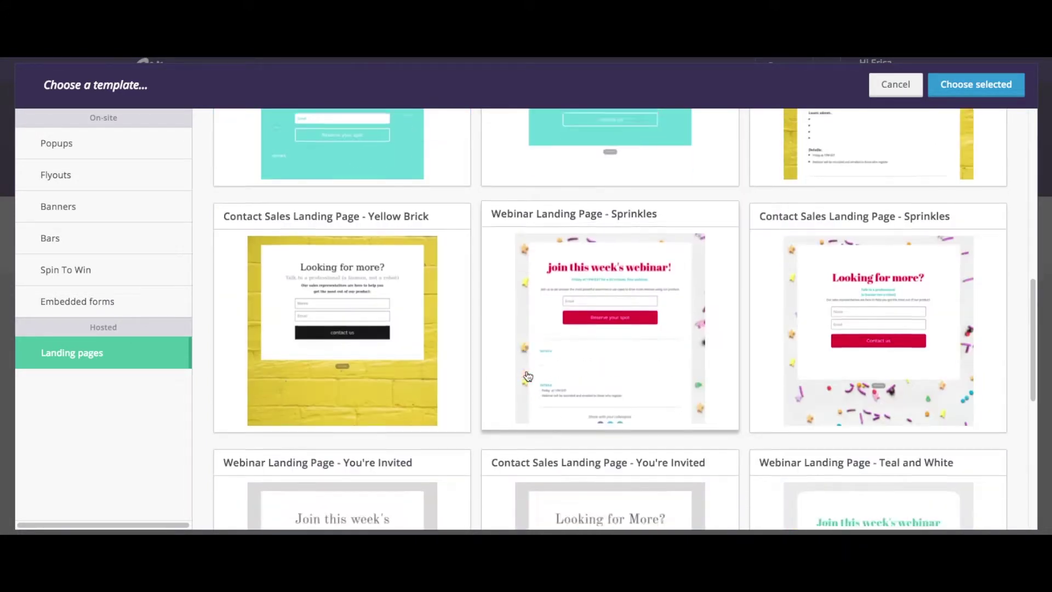
pyautogui.scroll(-6, 527, 375)
pyautogui.scroll(9, 528, 375)
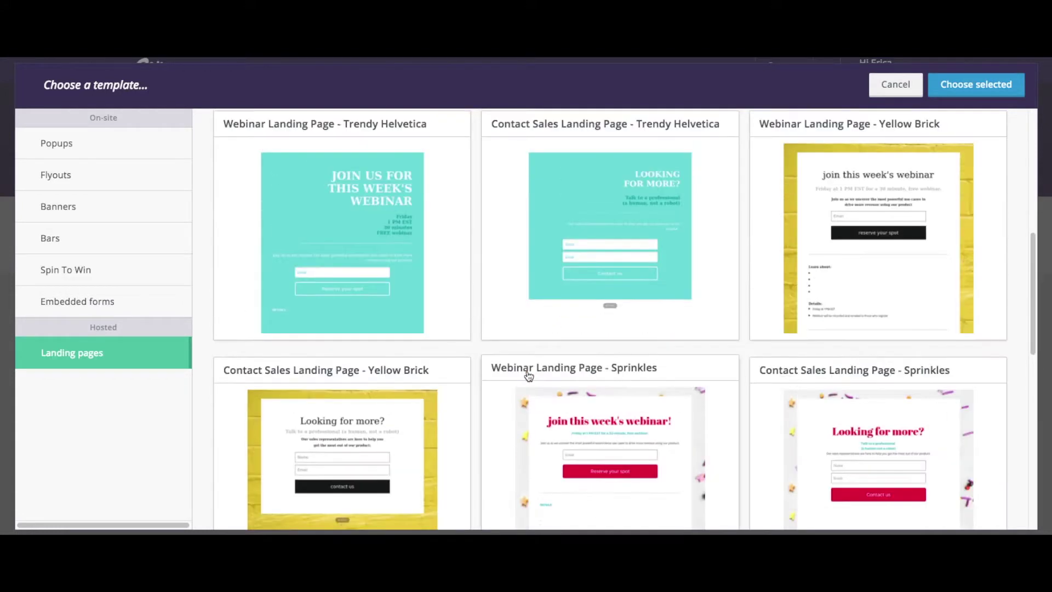
pyautogui.scroll(3, 527, 375)
pyautogui.click(431, 264)
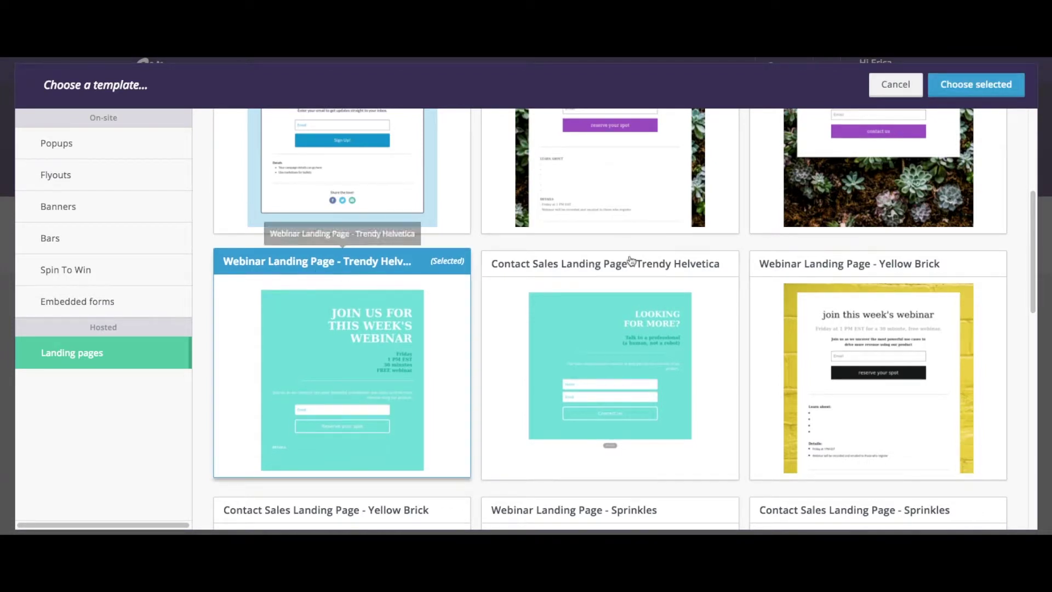
# Confirm the webinar template, open its Landing Page Design editor, and review the background settings
pyautogui.click(982, 93)
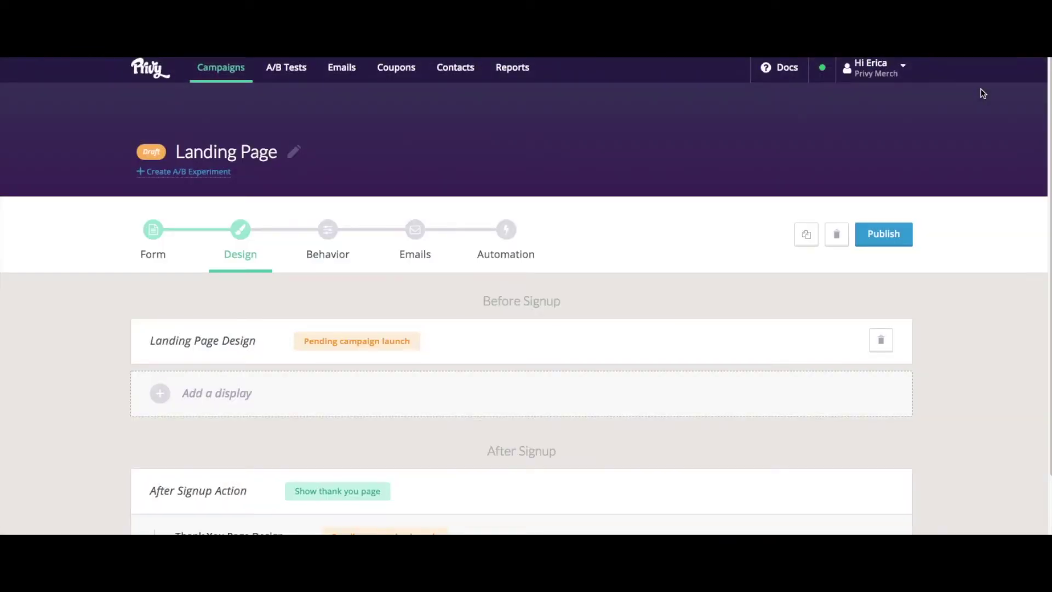
pyautogui.click(472, 339)
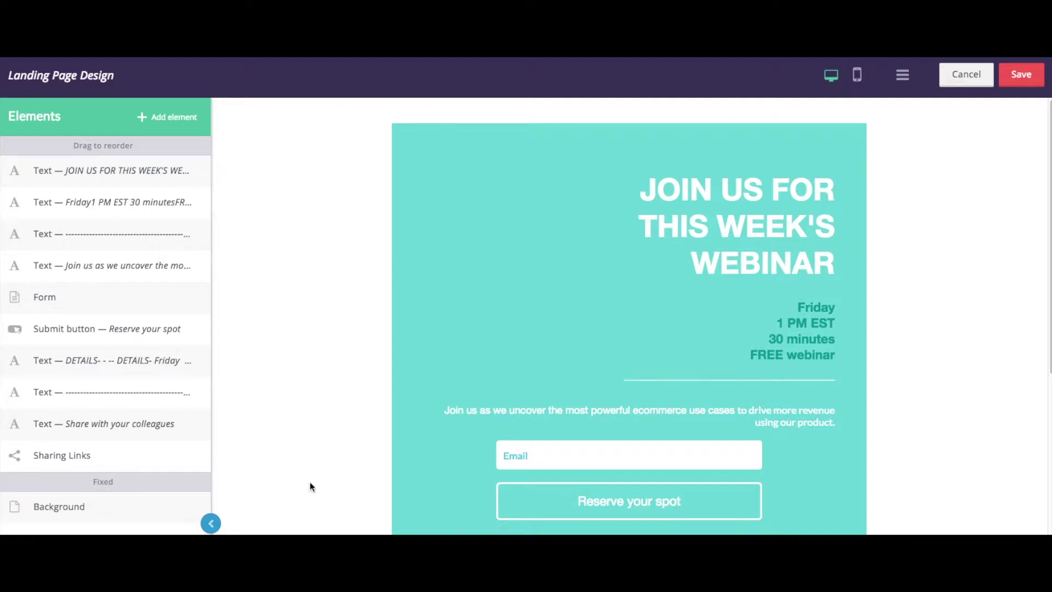
pyautogui.click(100, 511)
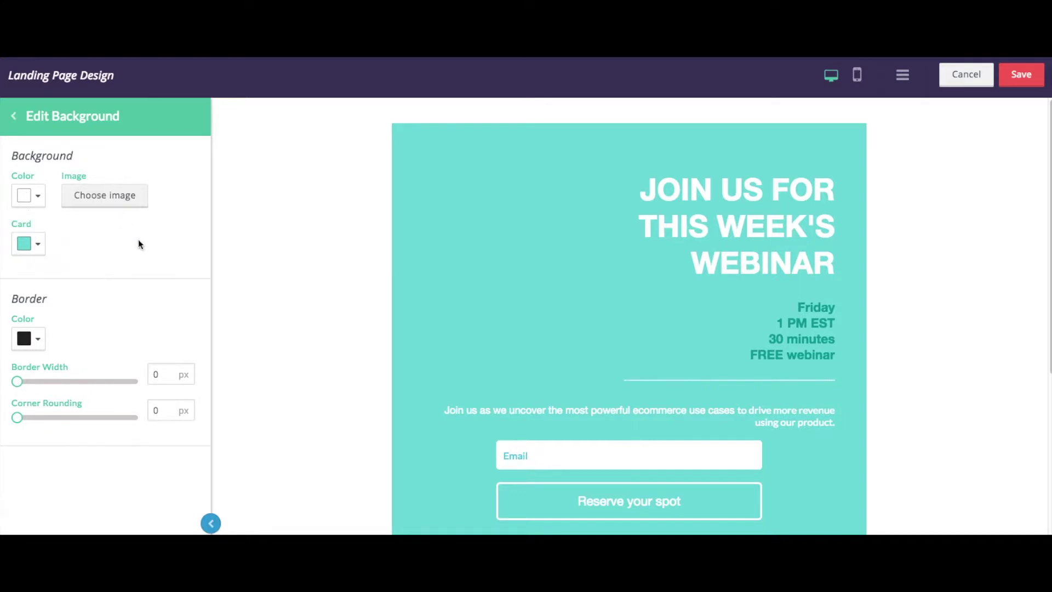
pyautogui.click(16, 116)
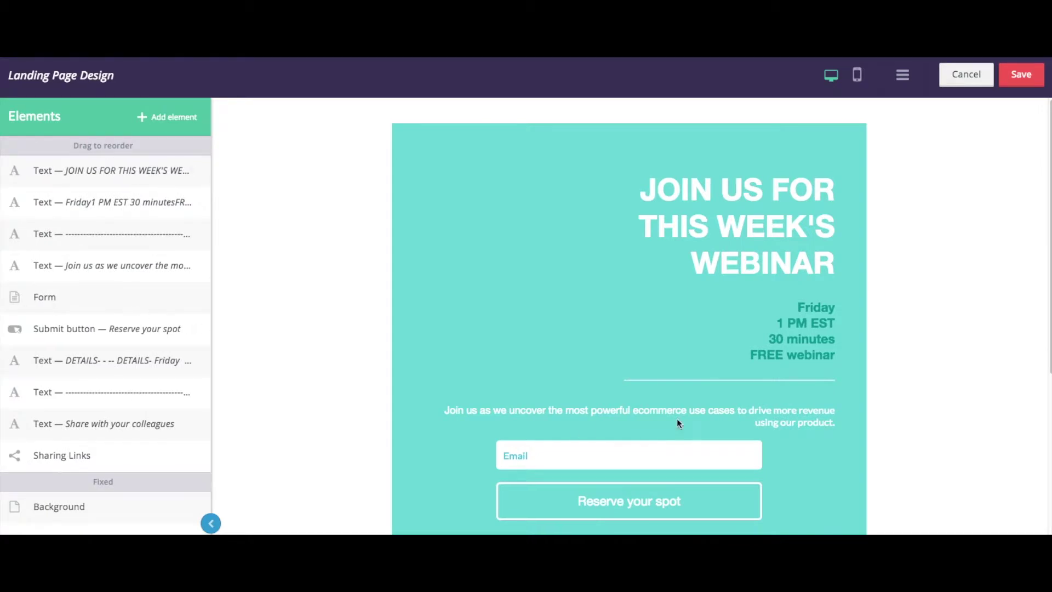
pyautogui.scroll(-5, 740, 408)
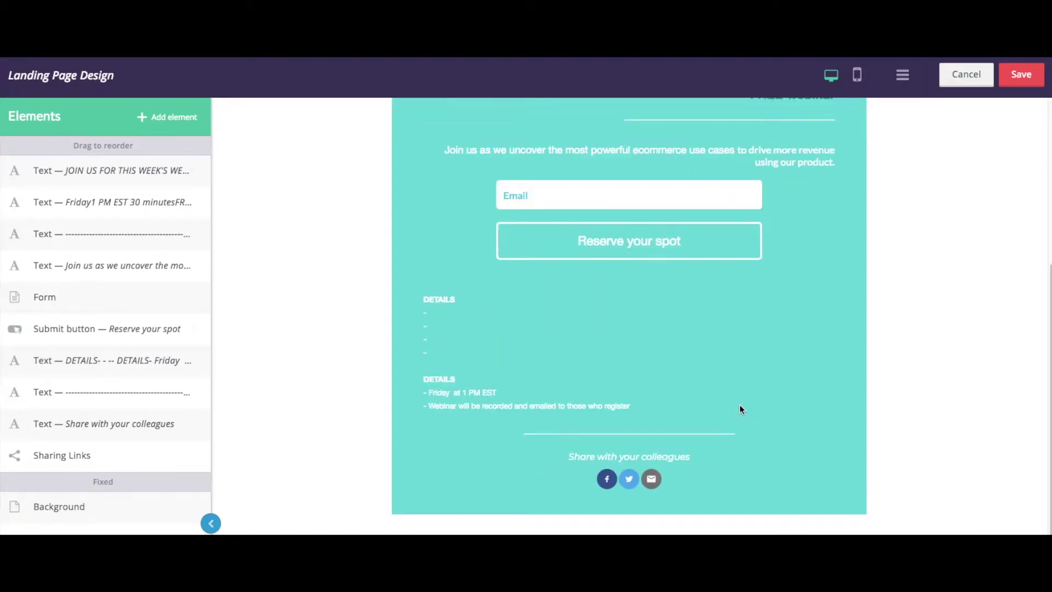
pyautogui.scroll(5, 739, 408)
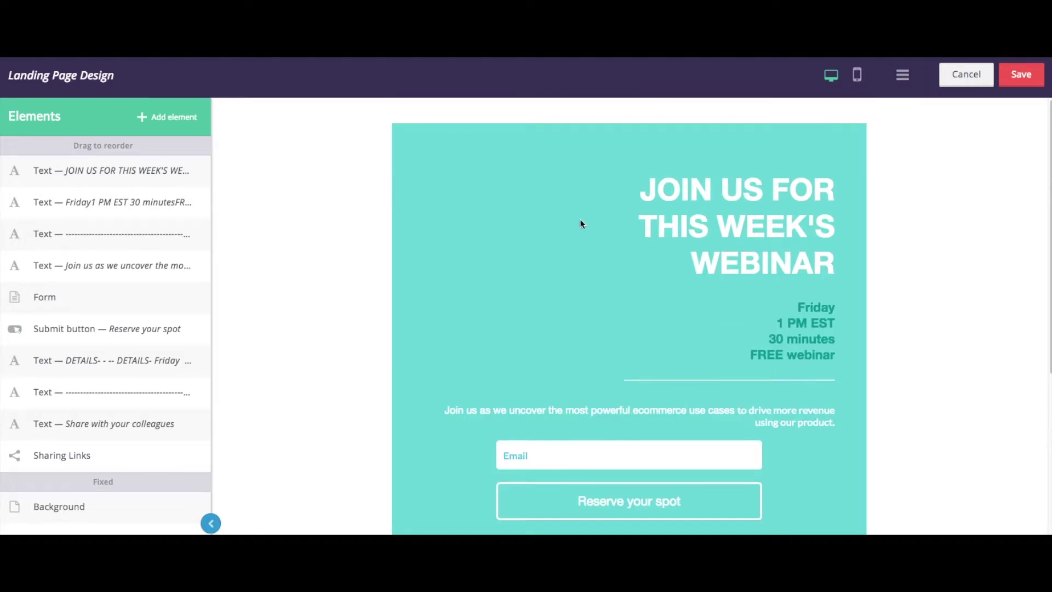
# Look over the heading's Edit Text panel and the Add element choices without changing anything
pyautogui.click(124, 176)
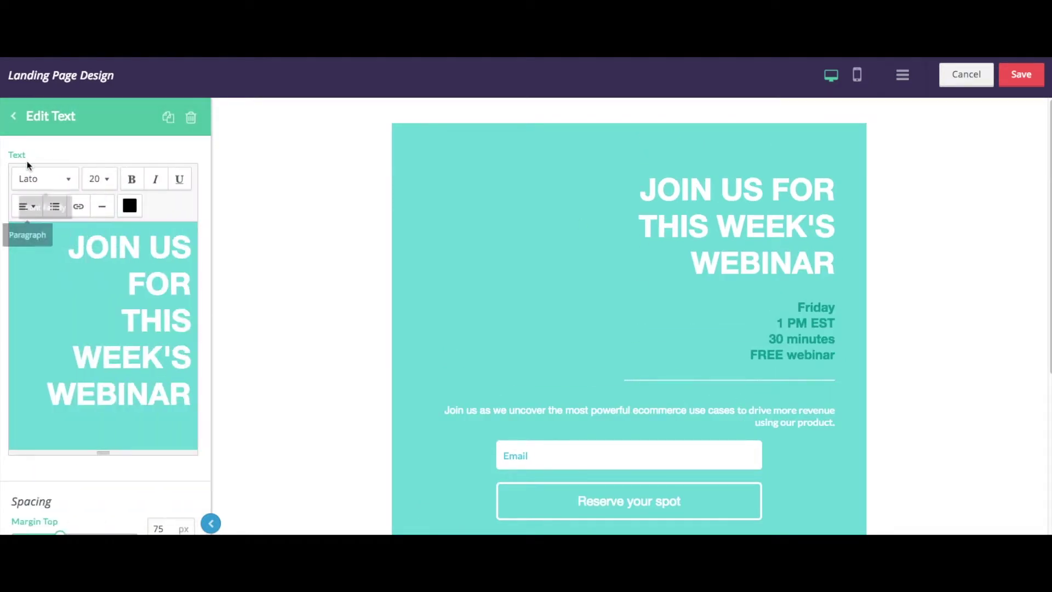
pyautogui.click(15, 116)
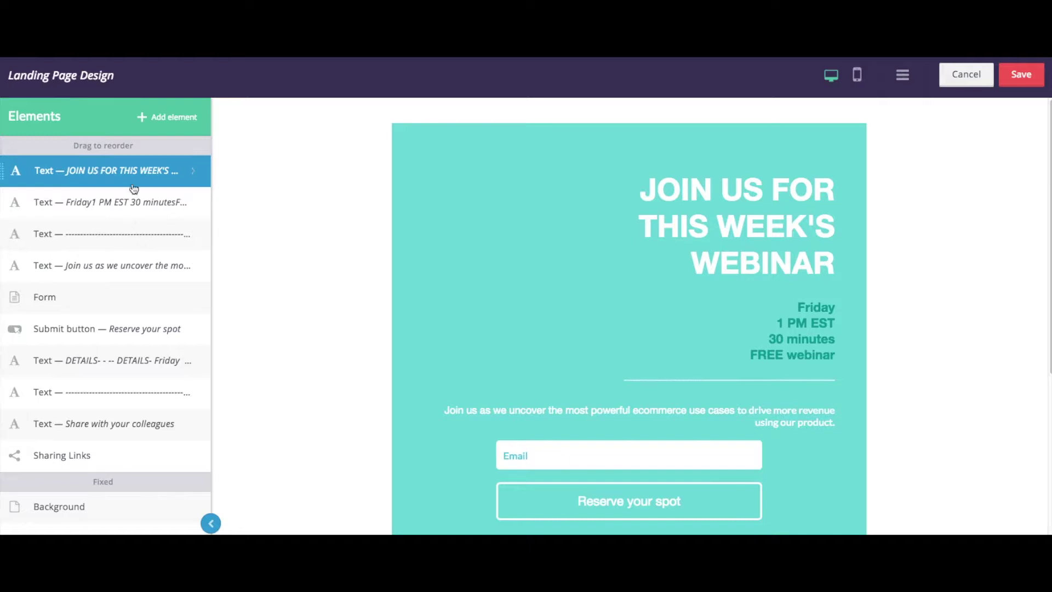
pyautogui.click(170, 120)
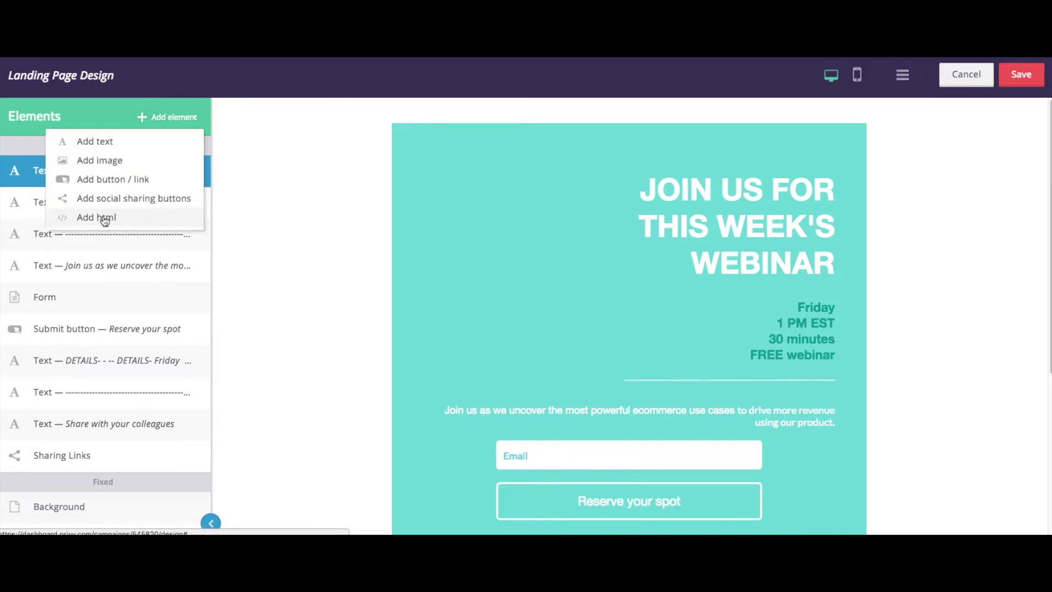
pyautogui.click(89, 107)
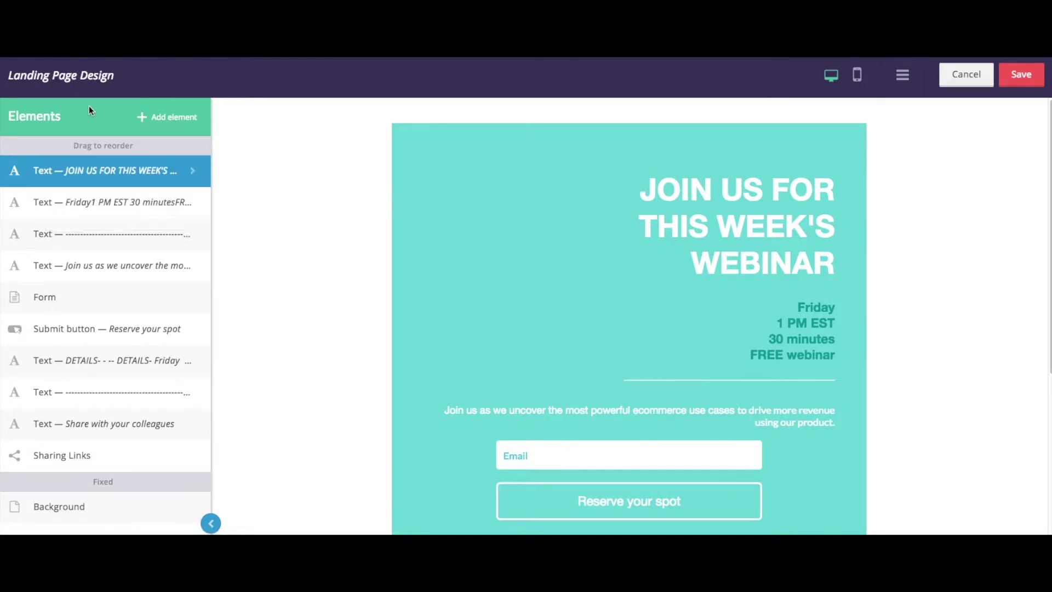
# Review the signup form settings: 46 px input height and Lato 16 px text
pyautogui.click(83, 300)
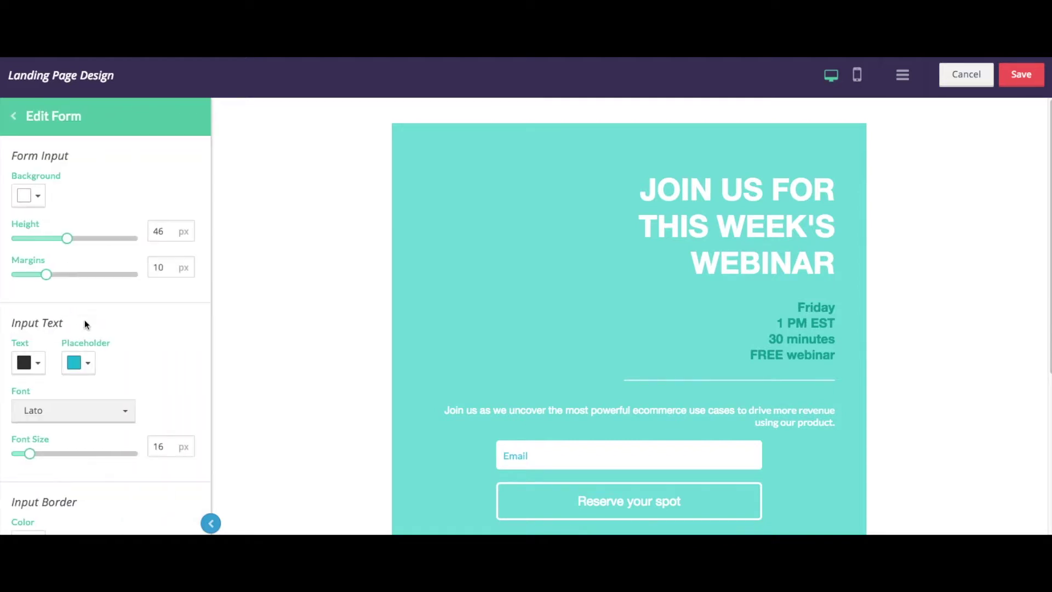
pyautogui.scroll(-1, 160, 363)
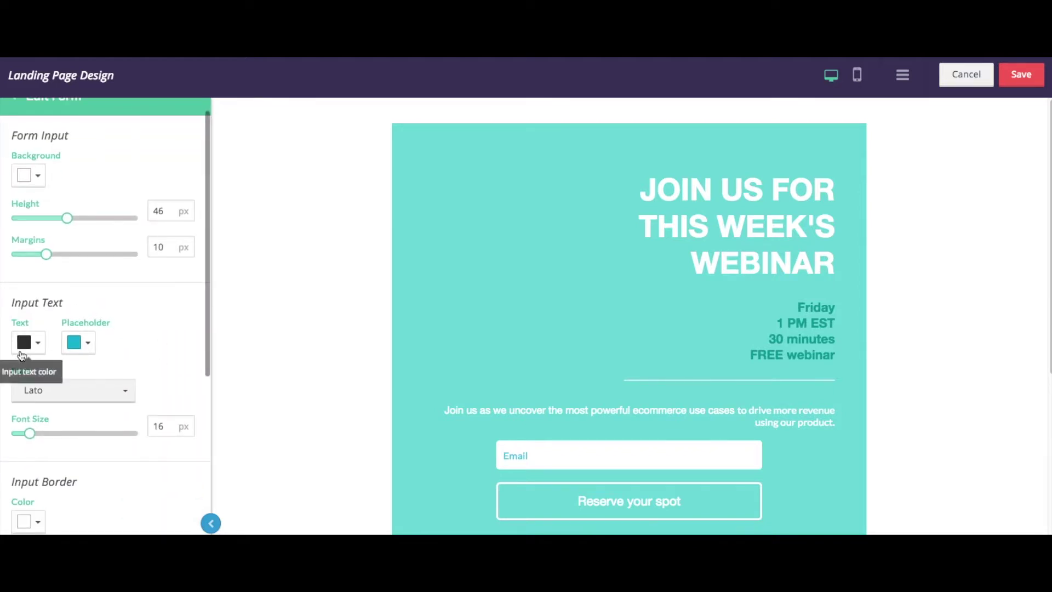
pyautogui.scroll(1, 130, 363)
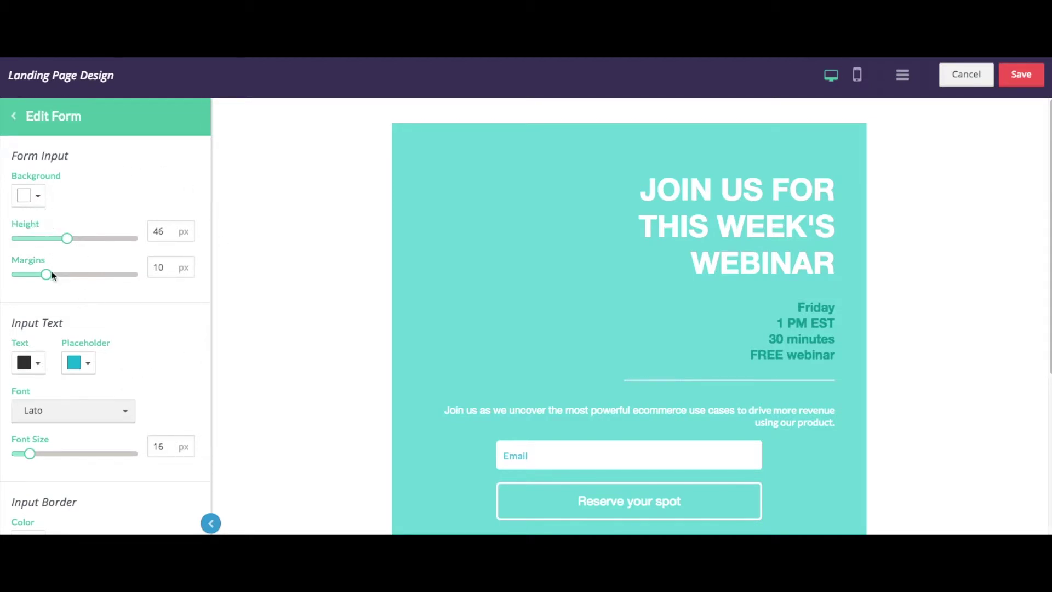
pyautogui.scroll(-1, 126, 328)
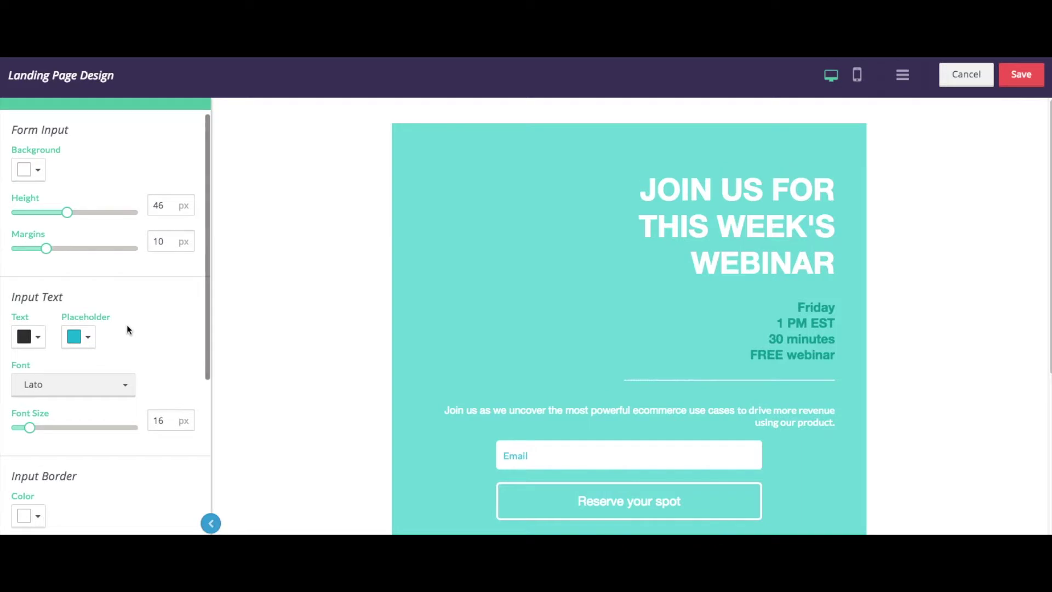
pyautogui.scroll(1, 177, 362)
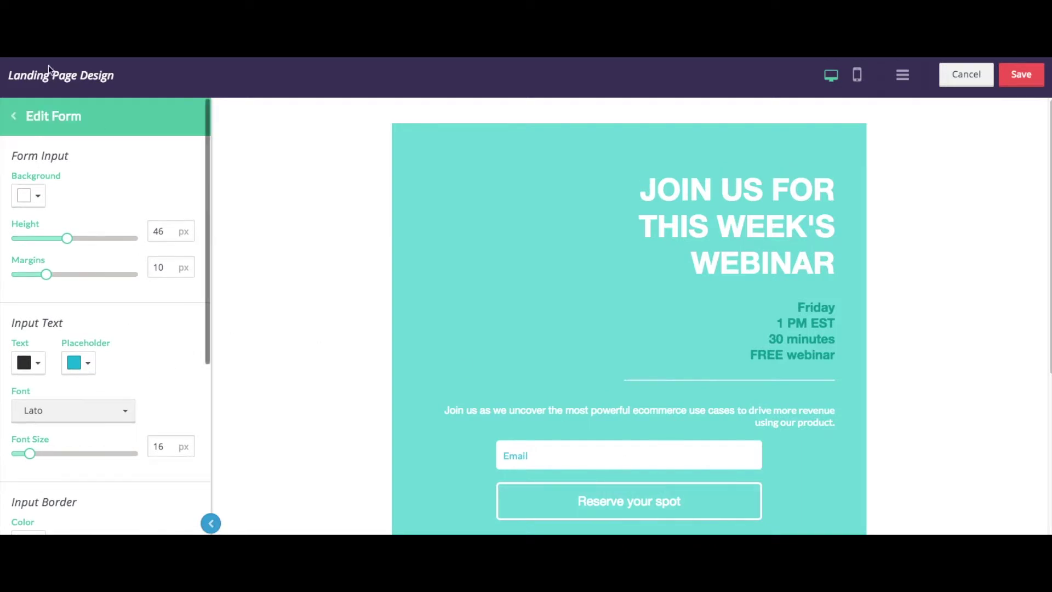
# Inspect the outline 'Reserve your spot' Submit button settings, then return to the elements list
pyautogui.click(25, 127)
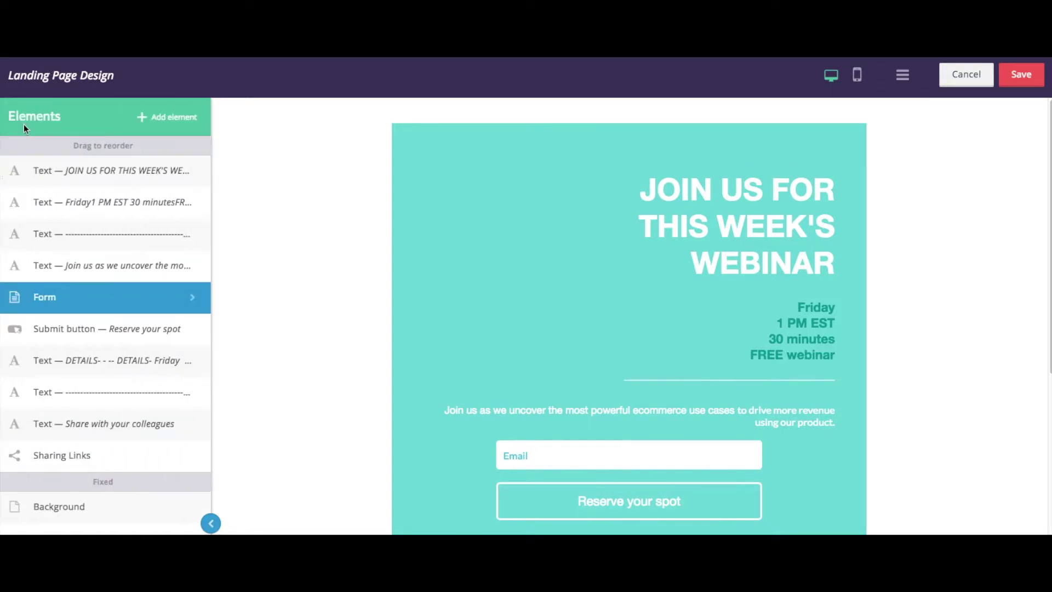
pyautogui.click(86, 331)
pyautogui.click(86, 331)
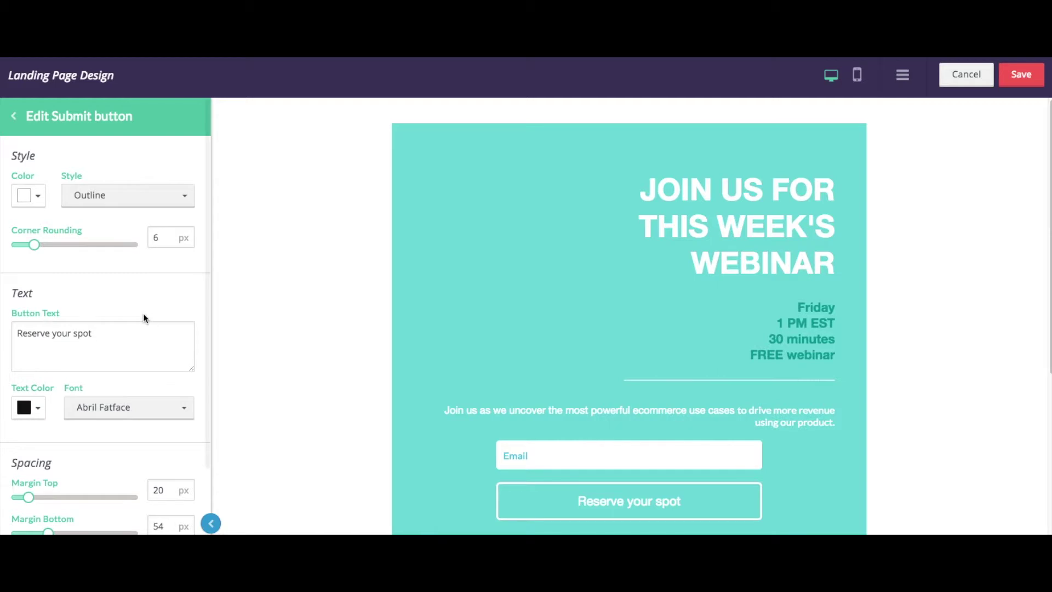
pyautogui.scroll(-2, 159, 372)
pyautogui.scroll(2, 159, 372)
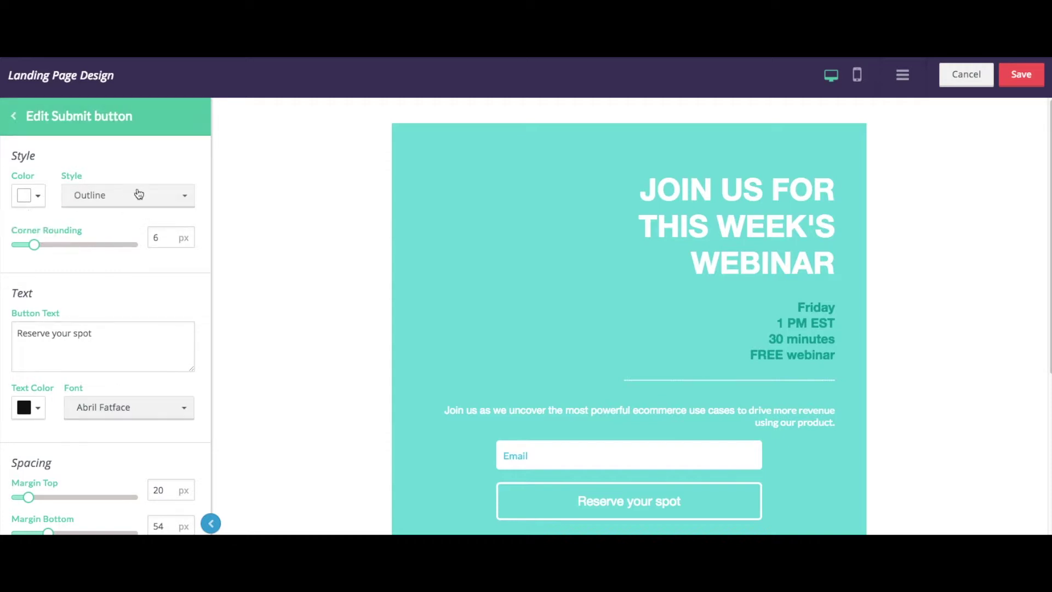
pyautogui.click(6, 116)
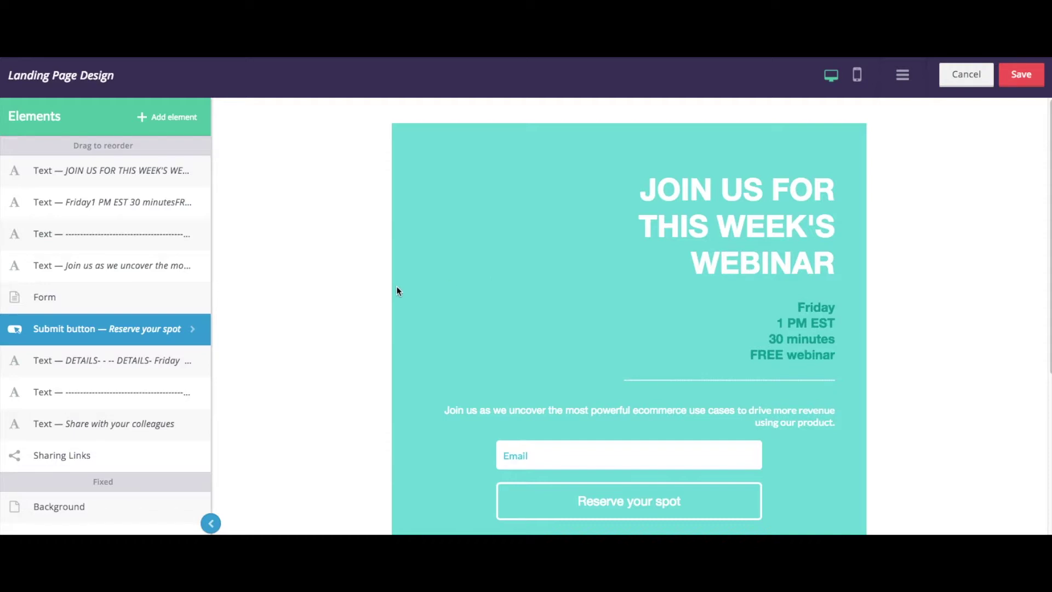
pyautogui.scroll(-3, 383, 402)
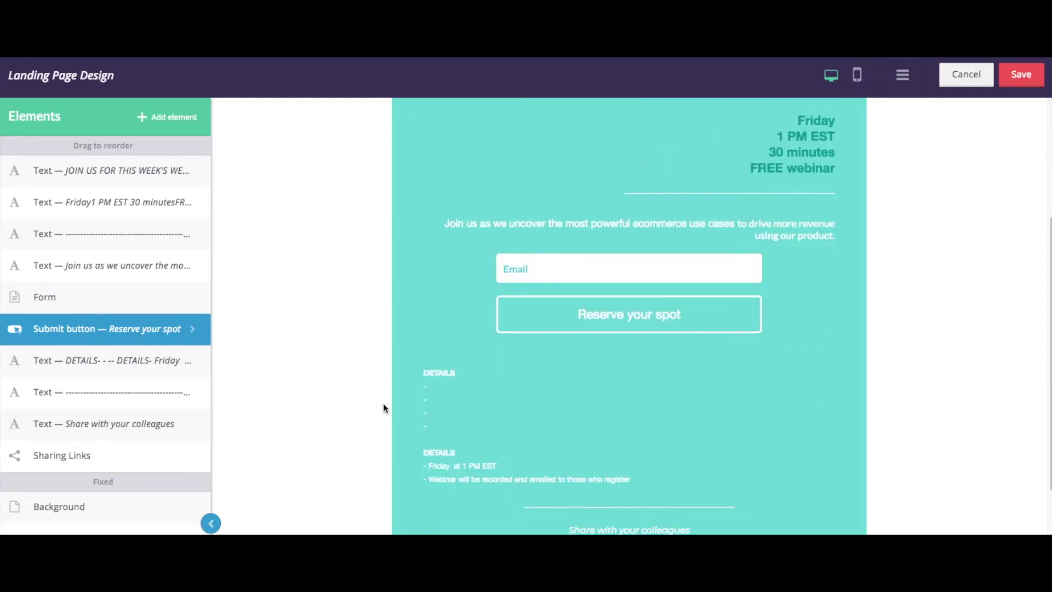
pyautogui.scroll(3, 383, 402)
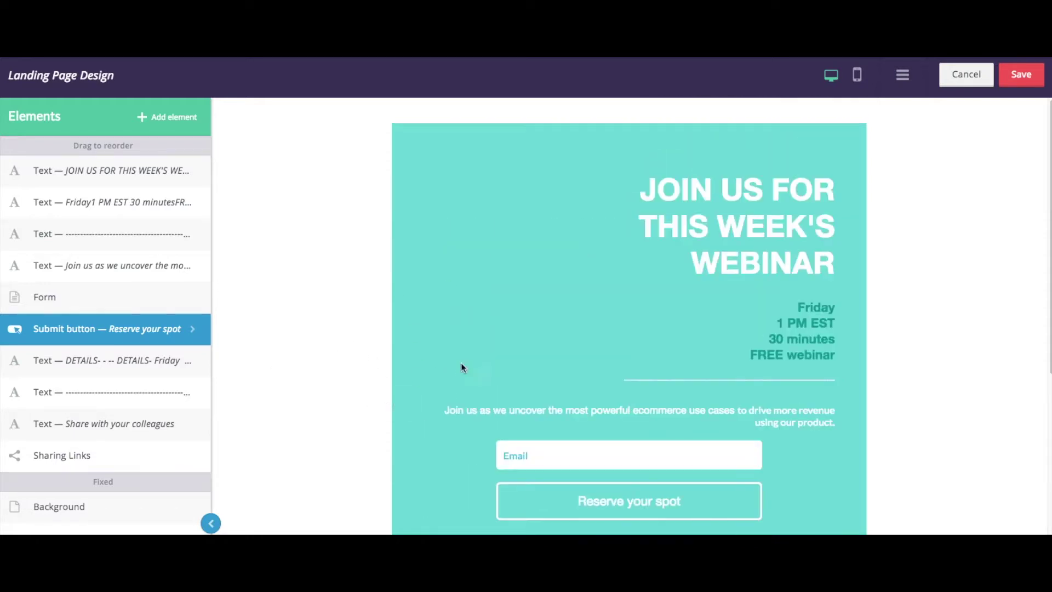
# Save the landing page design and keep the After Signup Action as Show thank you page
pyautogui.click(1020, 76)
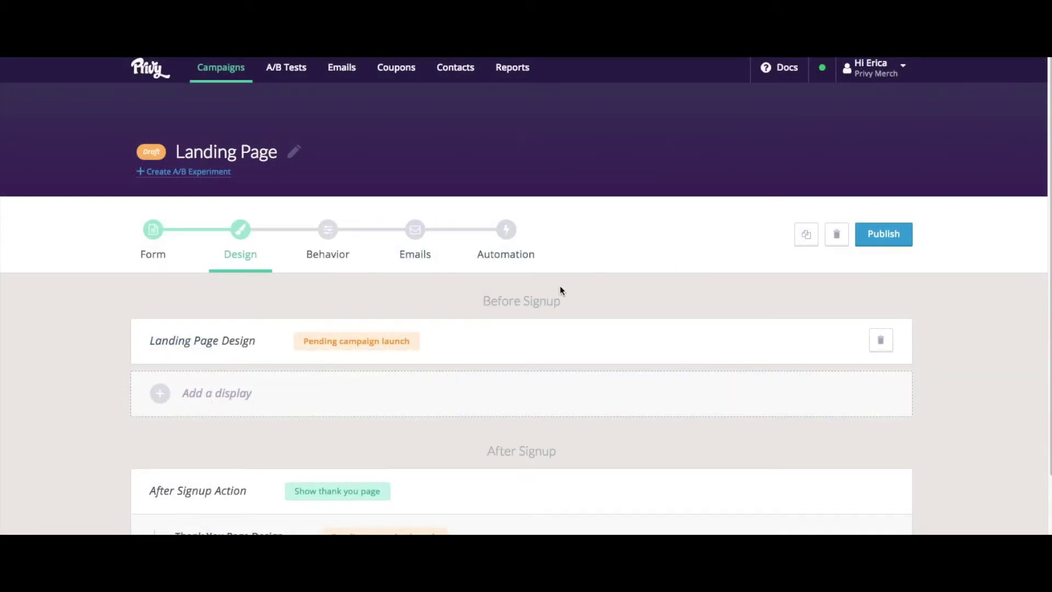
pyautogui.scroll(-2, 562, 290)
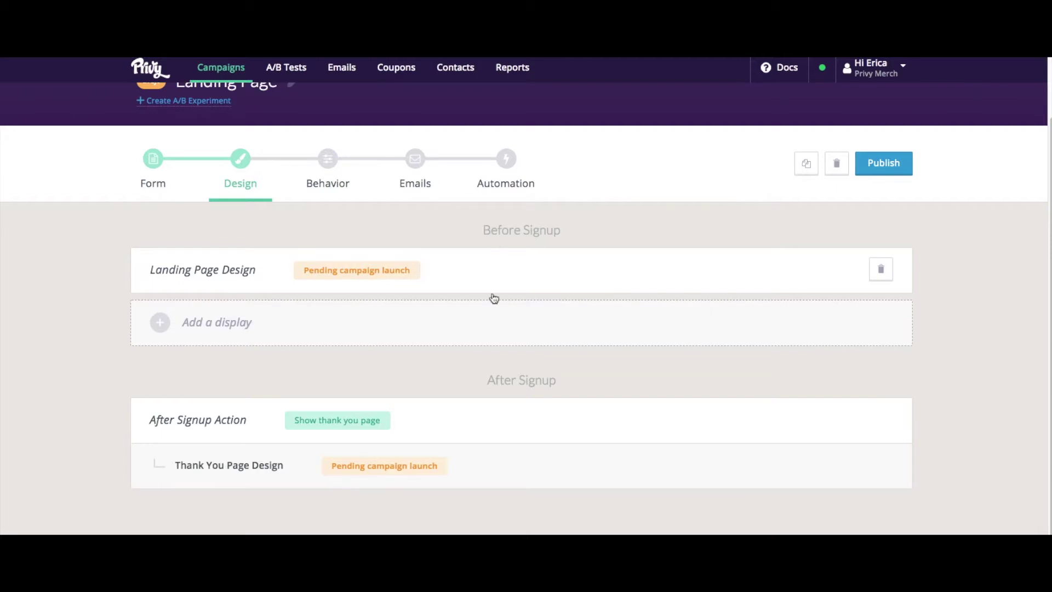
pyautogui.click(497, 429)
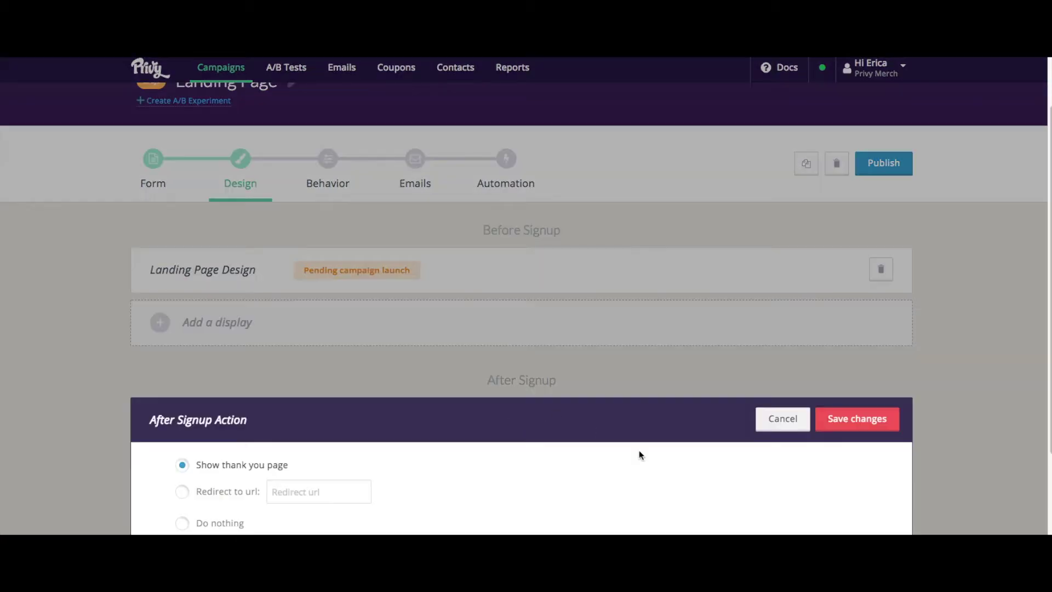
pyautogui.scroll(-4, 535, 467)
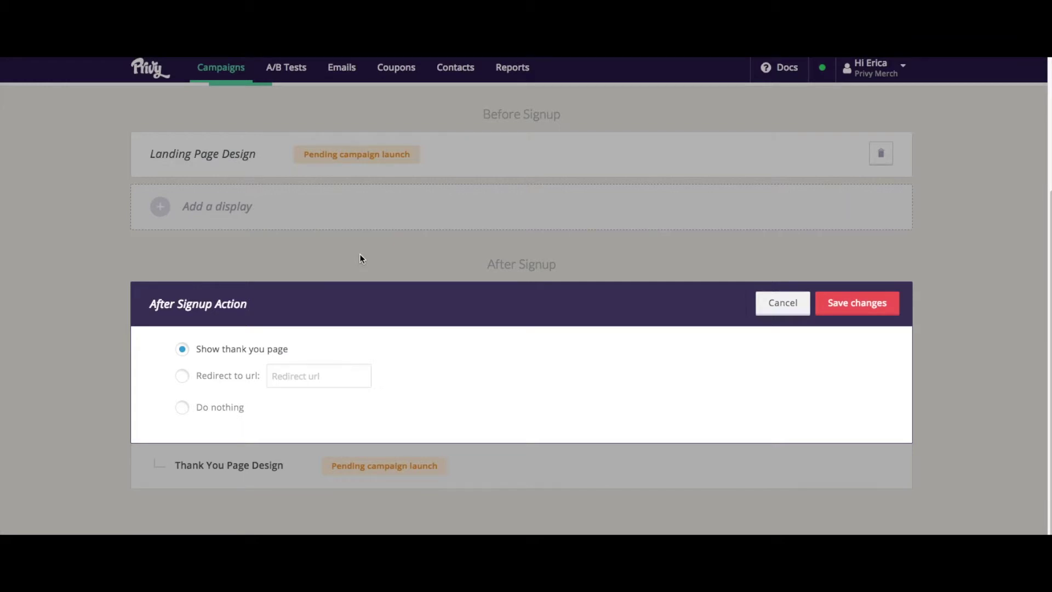
pyautogui.click(183, 375)
pyautogui.click(316, 376)
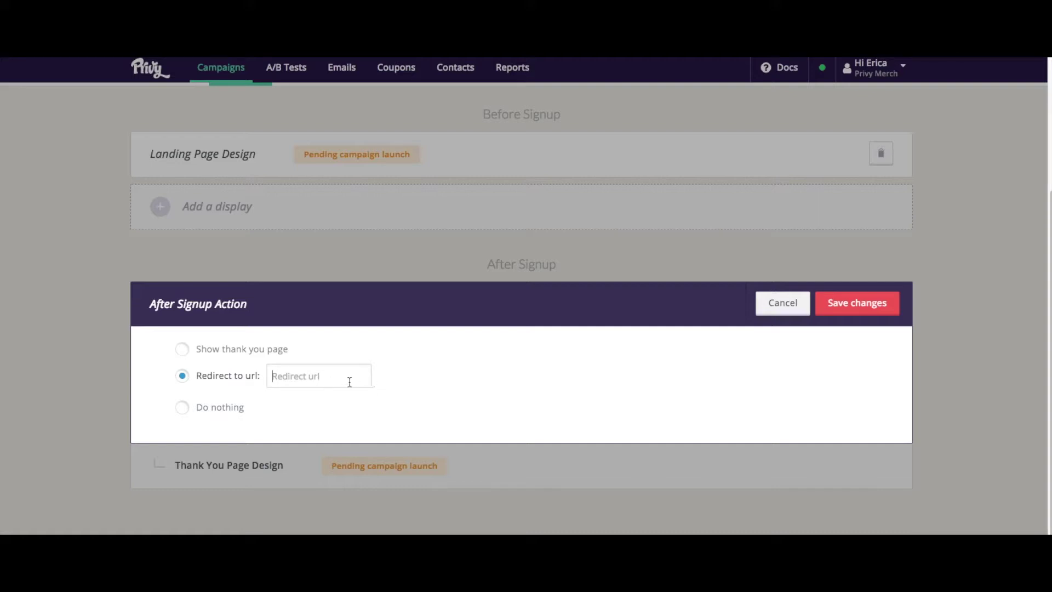
pyautogui.click(182, 349)
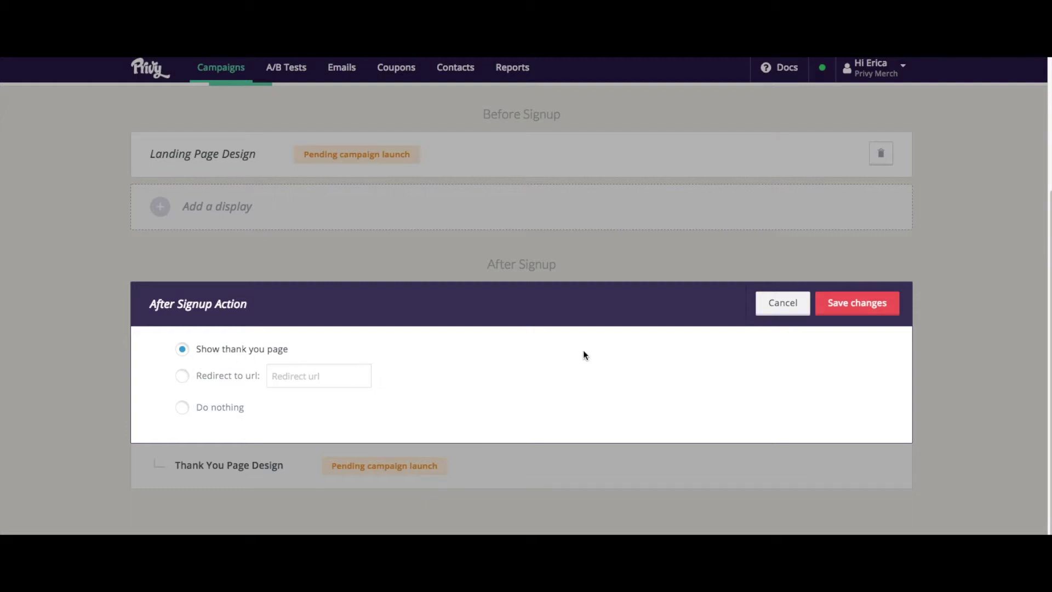
pyautogui.click(837, 304)
pyautogui.moveTo(552, 458)
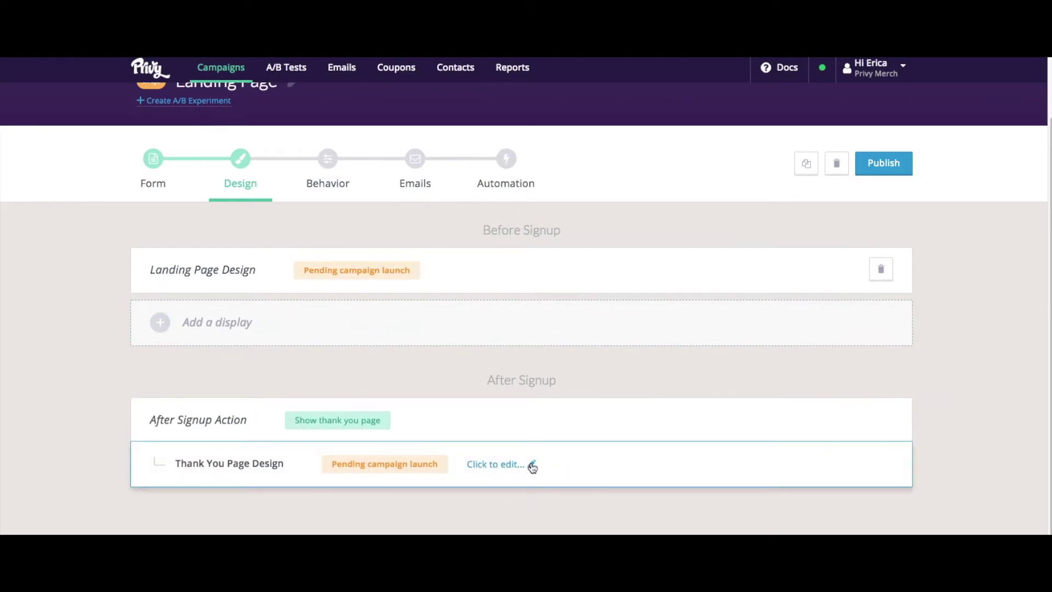
# Shrink the thank-you popup height to 233 px and disable its confetti animation
pyautogui.click(505, 467)
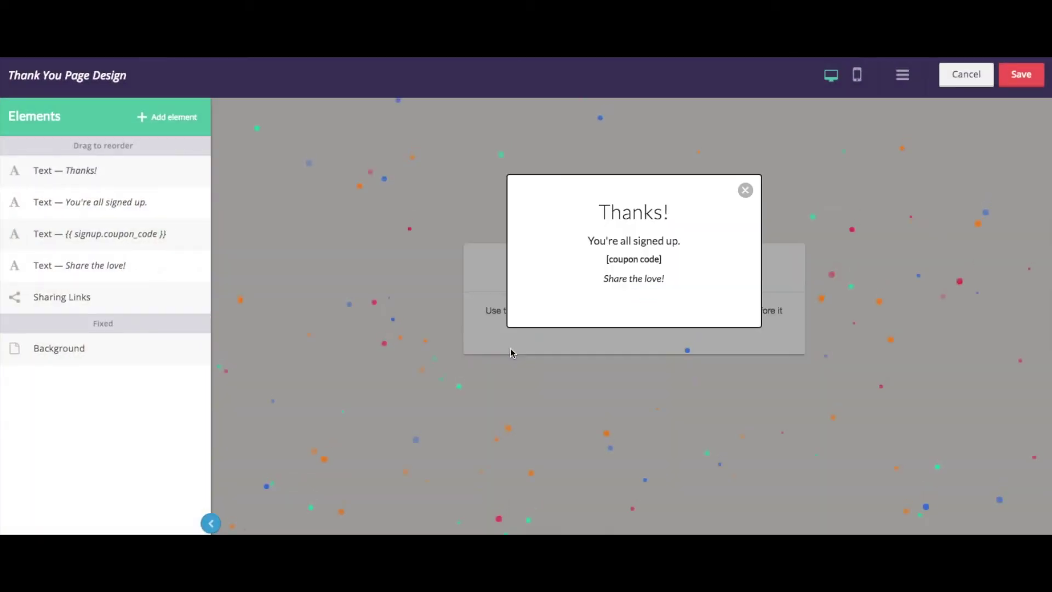
pyautogui.click(104, 355)
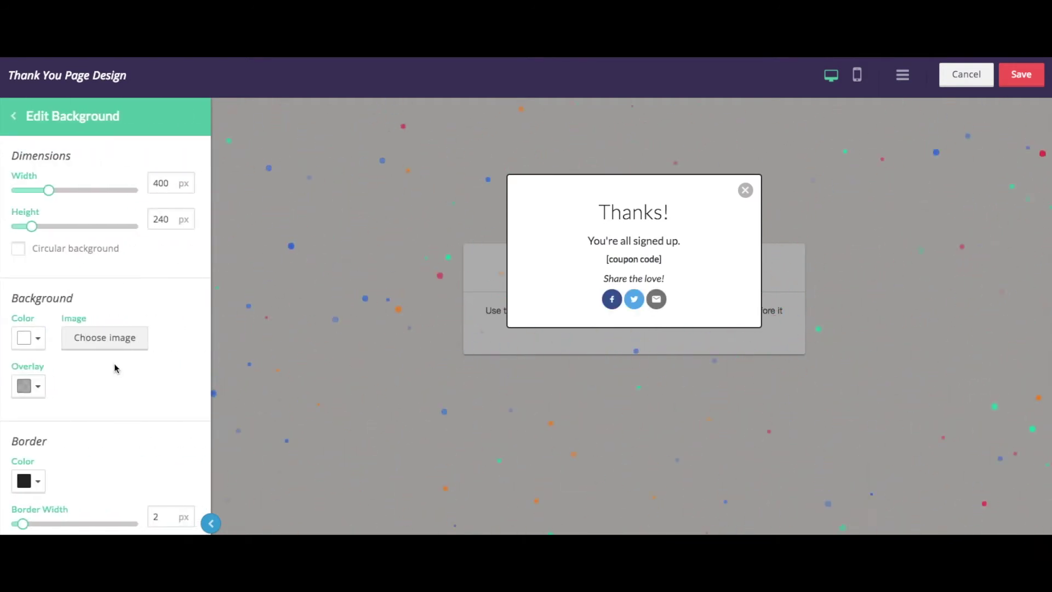
pyautogui.moveTo(35, 226); pyautogui.dragTo(30, 226)
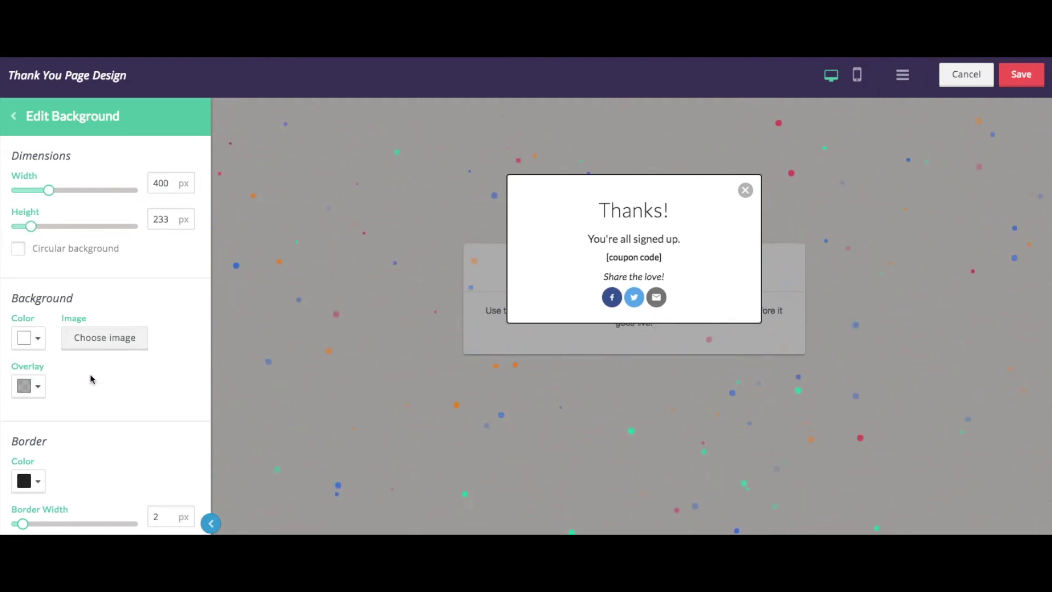
pyautogui.scroll(-5, 84, 392)
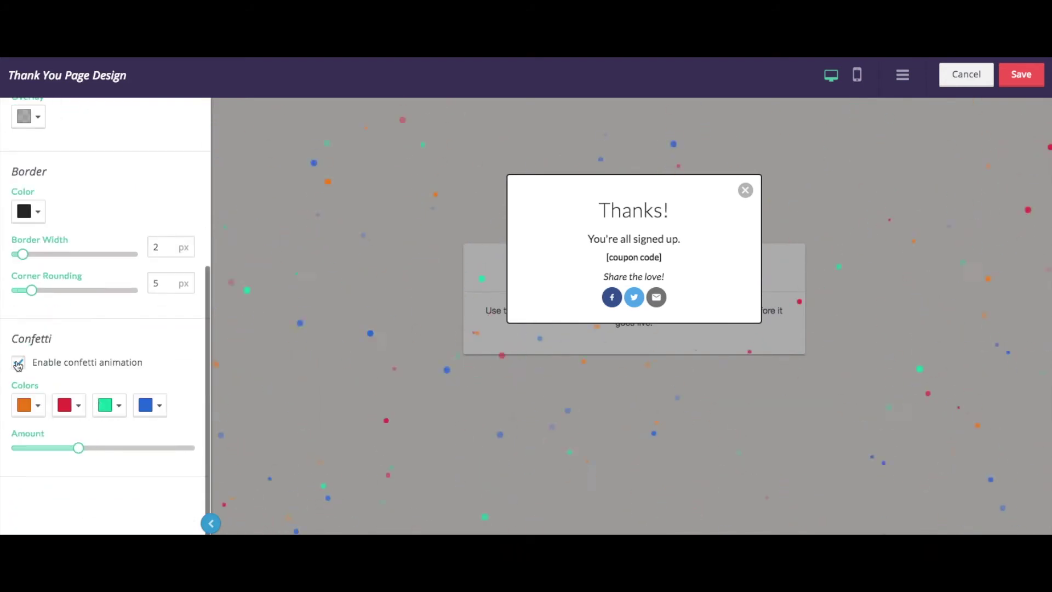
pyautogui.click(20, 366)
pyautogui.scroll(5, 37, 359)
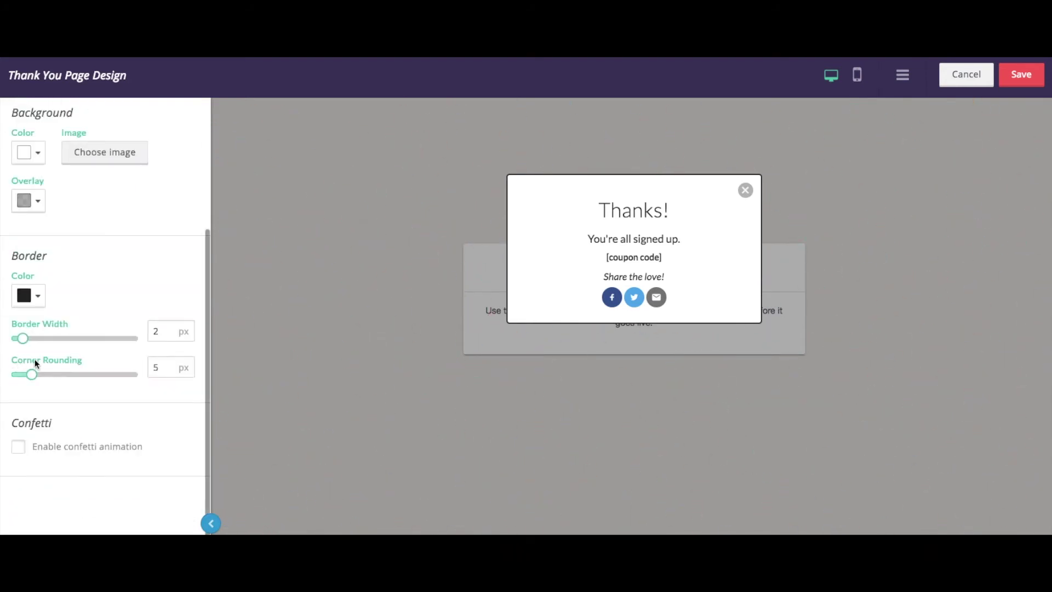
pyautogui.click(25, 126)
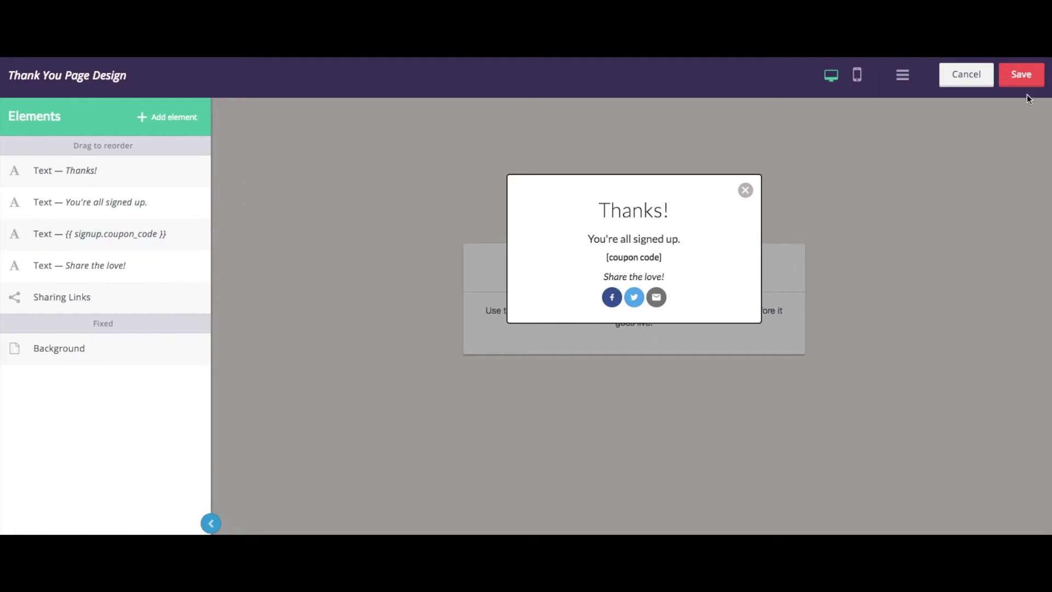
# Save the thank-you page design and move through the Behavior step to the Emails step
pyautogui.click(1022, 73)
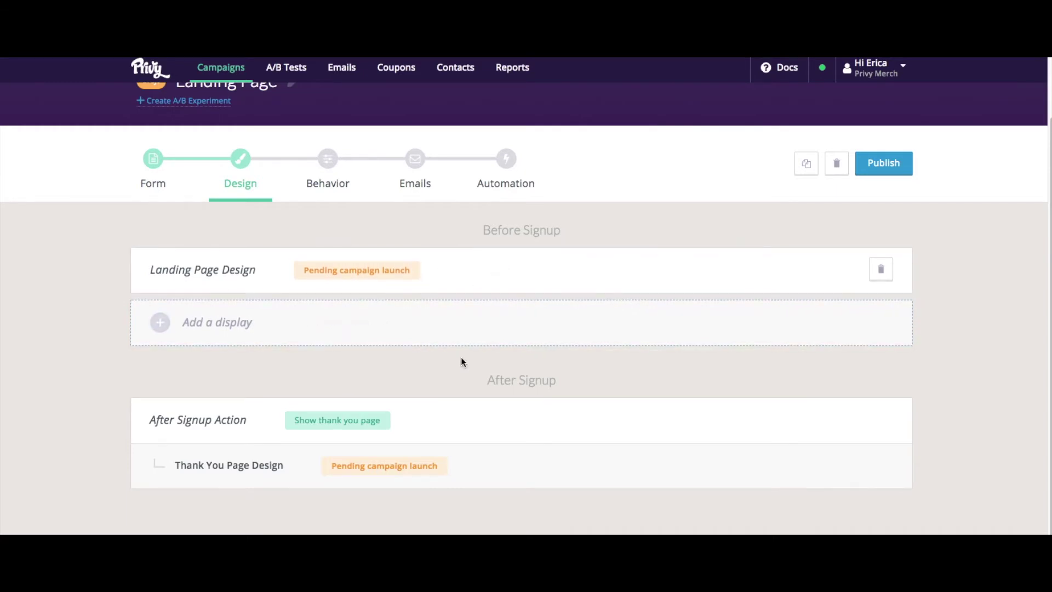
pyautogui.scroll(2, 518, 343)
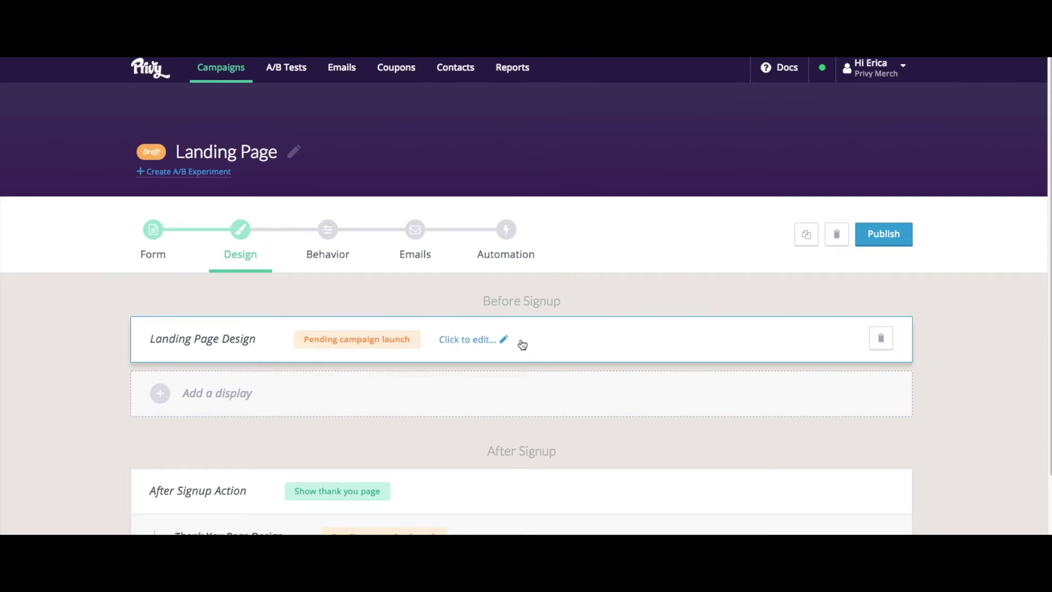
pyautogui.click(329, 230)
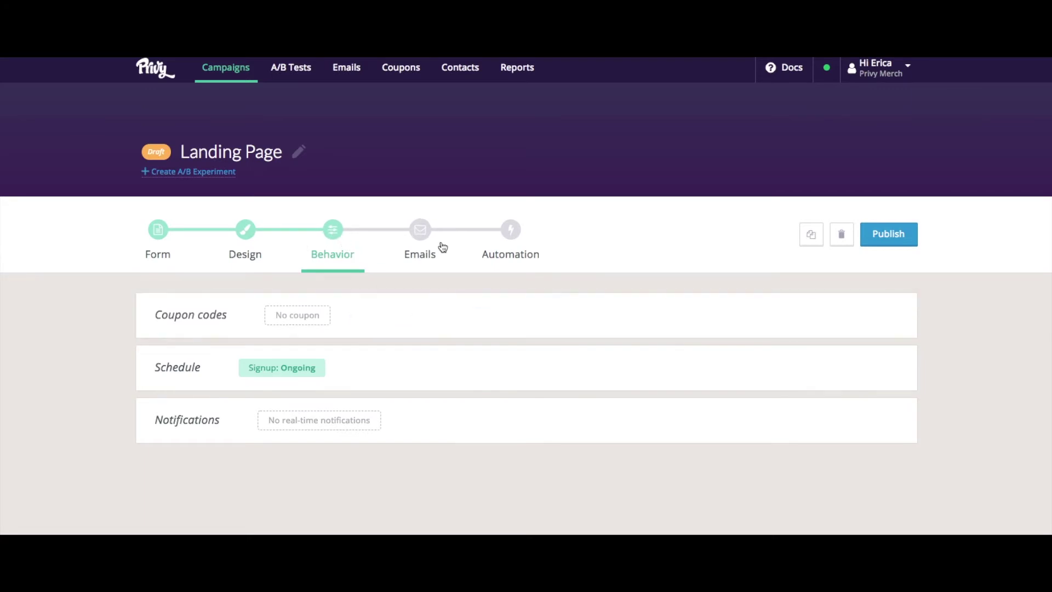
pyautogui.click(419, 230)
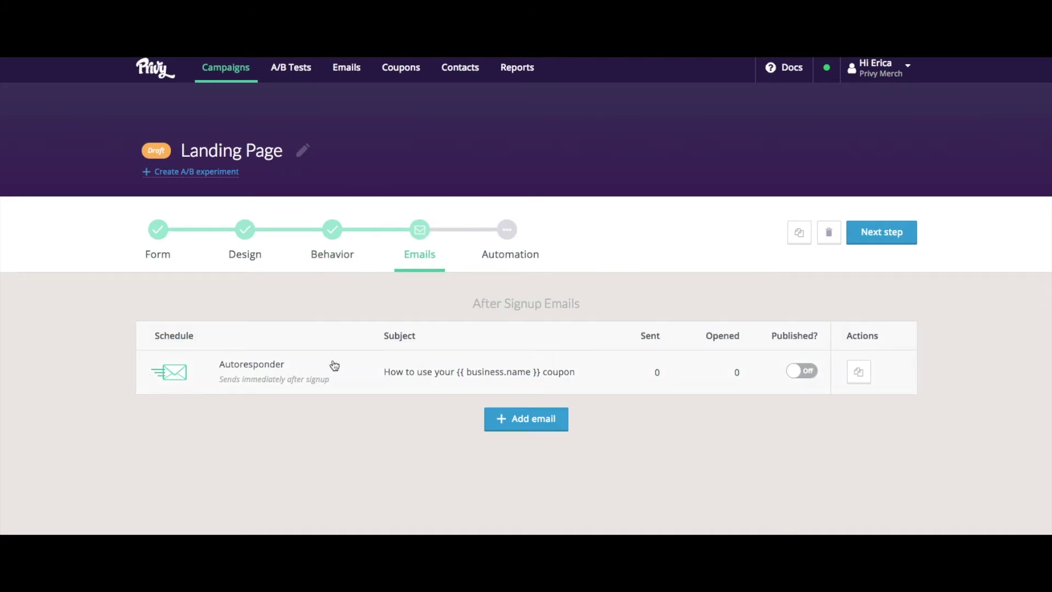
# Add and save an Automation rule syncing new signups to MailChimp's Customer Loyalty list
pyautogui.click(512, 231)
pyautogui.click(541, 356)
pyautogui.click(482, 392)
pyautogui.click(386, 419)
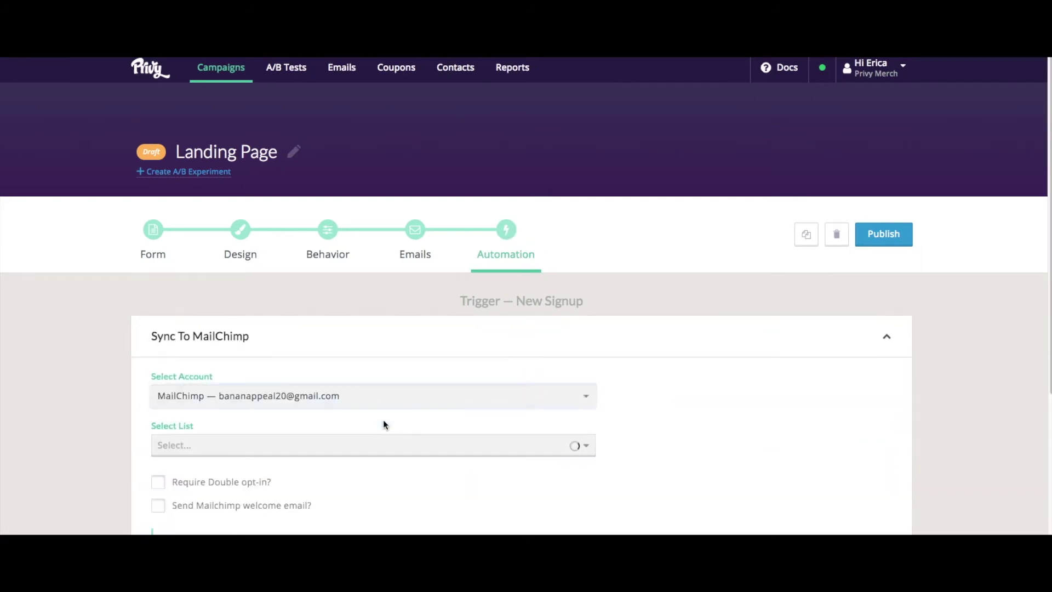
pyautogui.scroll(-2, 471, 422)
pyautogui.click(532, 375)
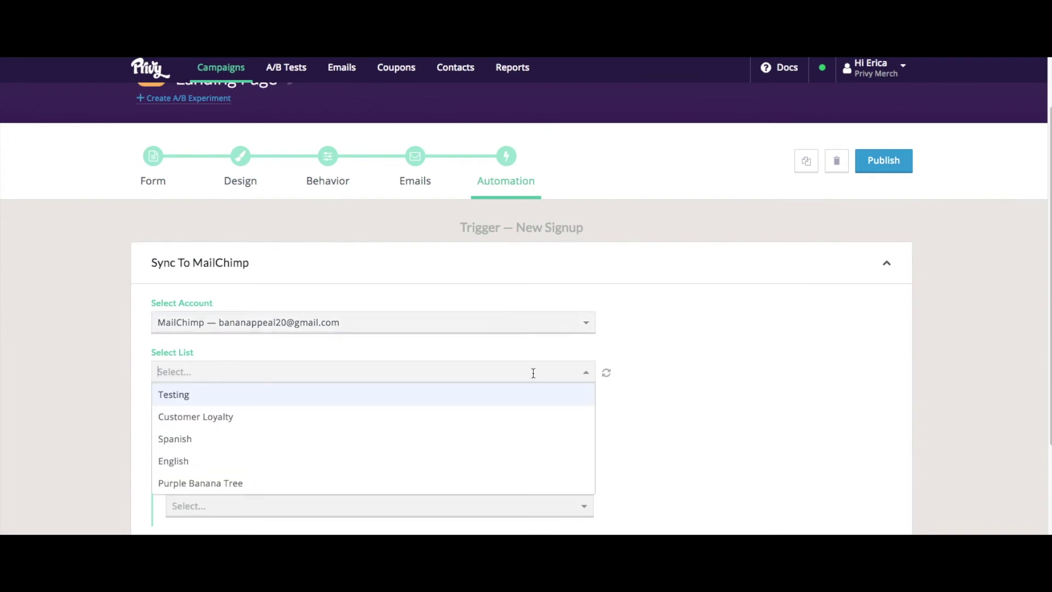
pyautogui.click(259, 417)
pyautogui.scroll(-4, 554, 448)
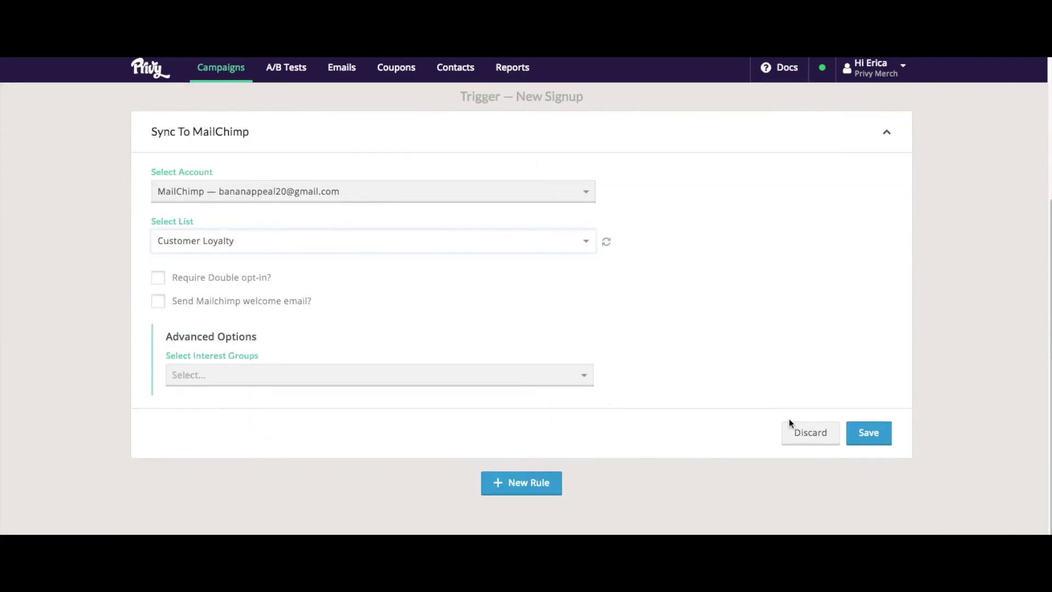
pyautogui.click(870, 430)
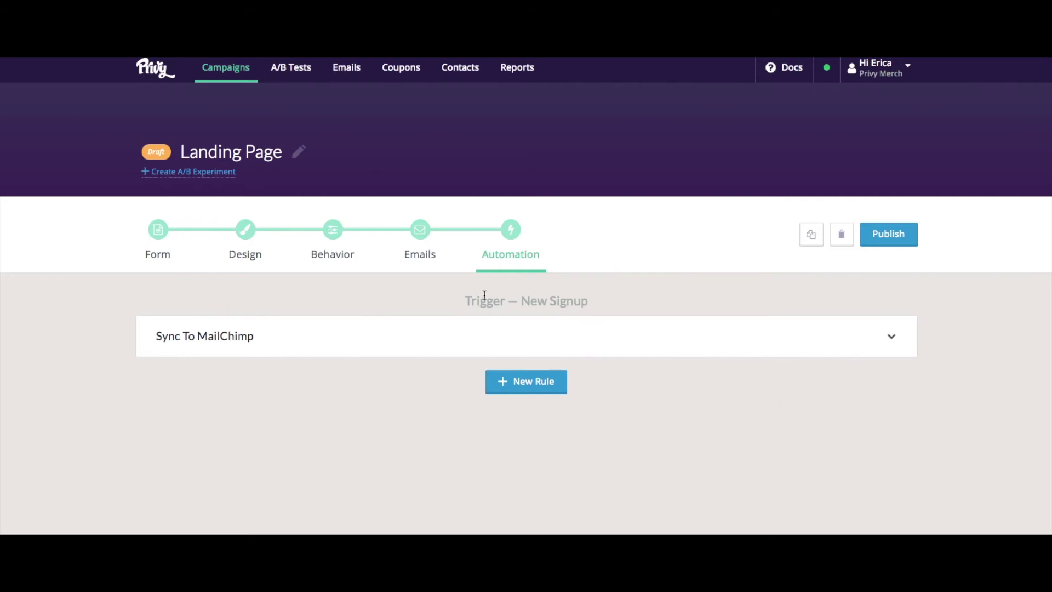
# Publish and launch the Landing Page campaign, then check its Form and Design tabs
pyautogui.click(889, 240)
pyautogui.click(670, 225)
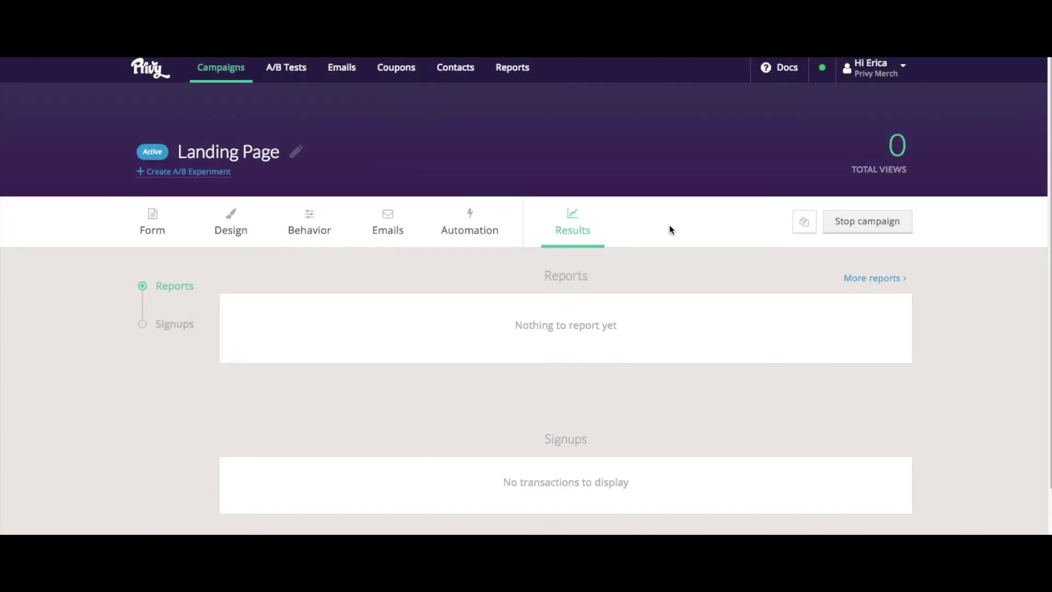
pyautogui.click(147, 229)
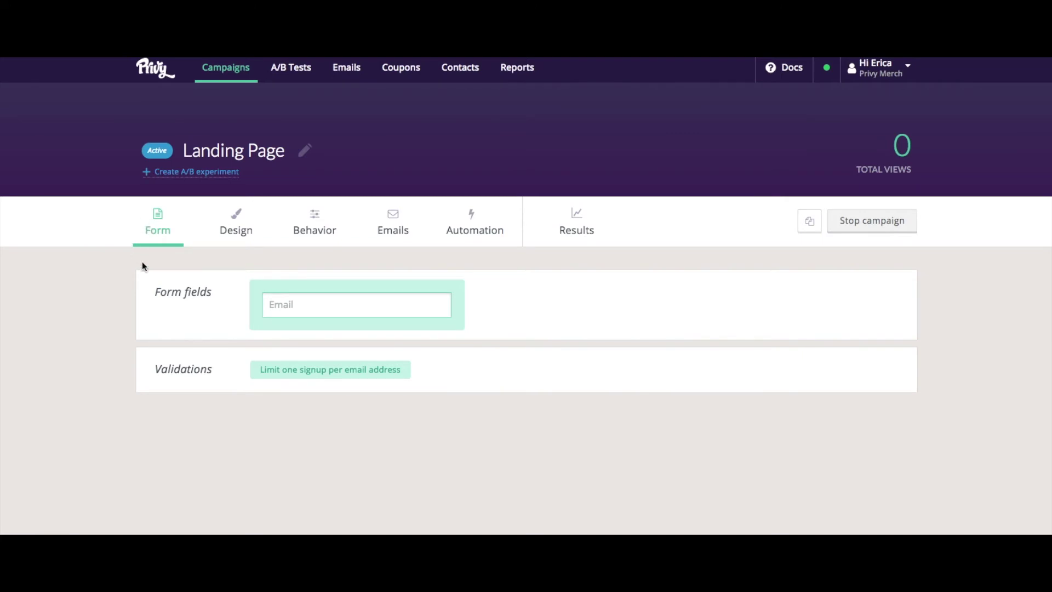
pyautogui.click(239, 230)
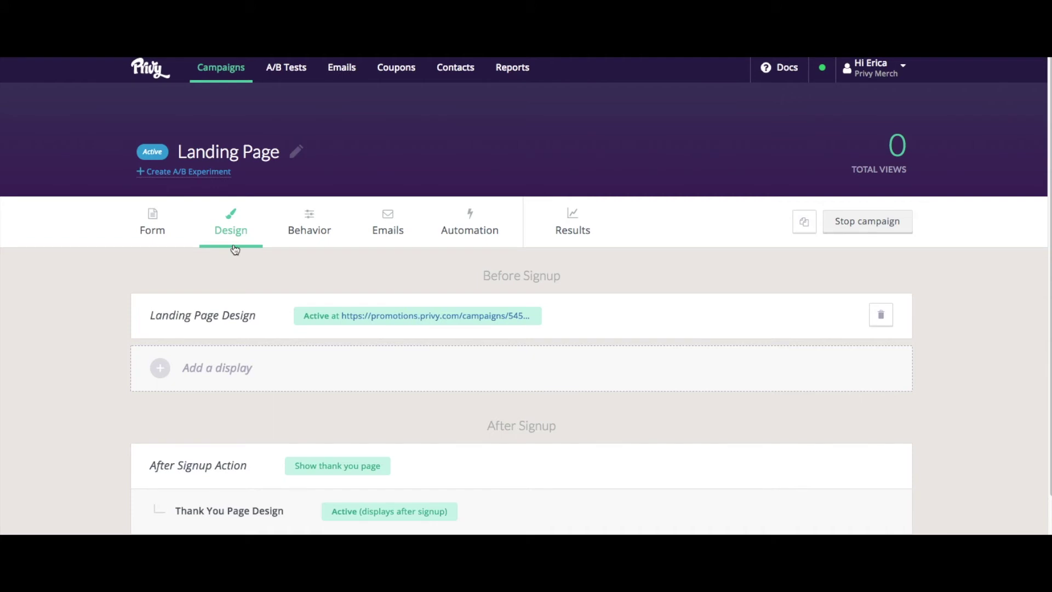
pyautogui.click(433, 317)
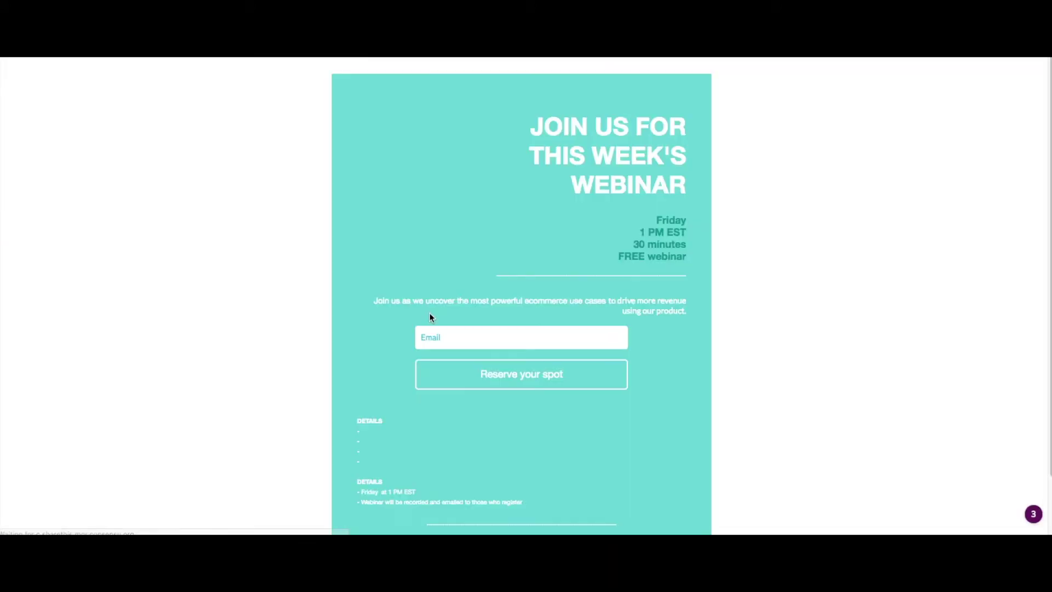
pyautogui.scroll(-2, 504, 363)
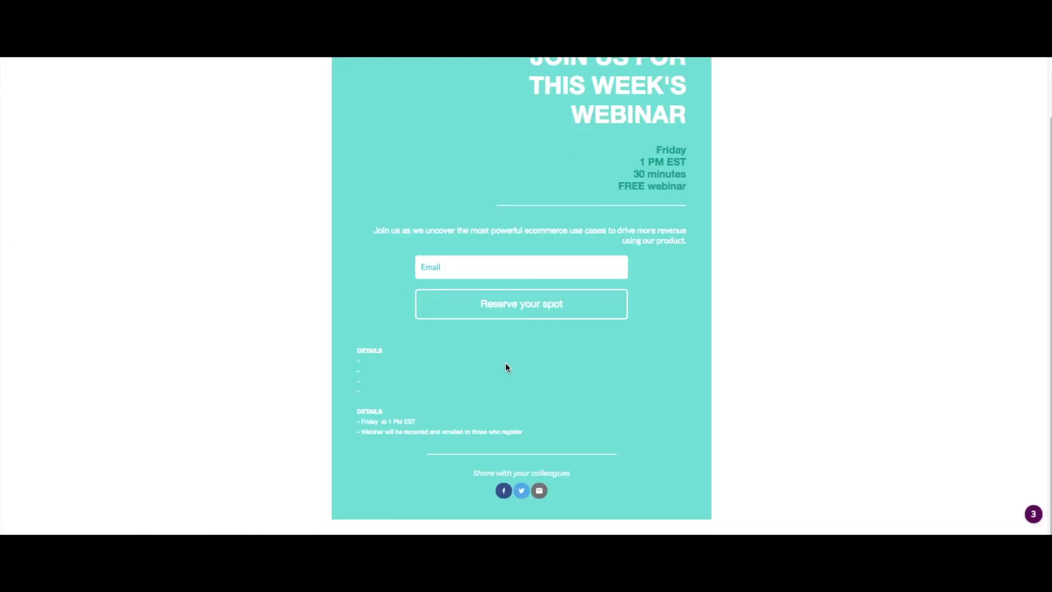
pyautogui.scroll(2, 505, 367)
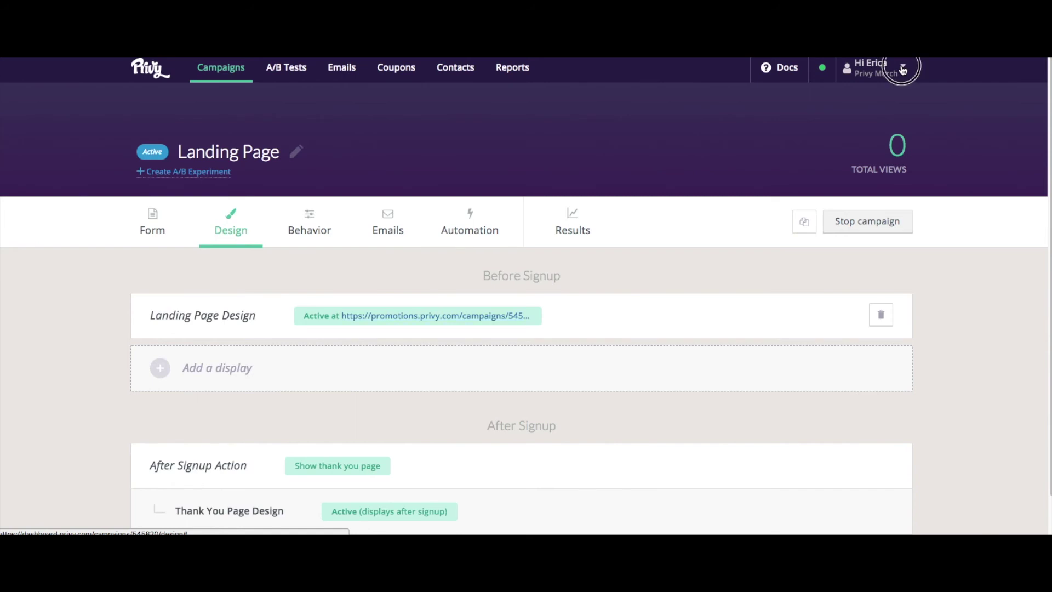
# Set the Custom Privy Subdomain to mybusiness in Business Settings and save
pyautogui.click(901, 69)
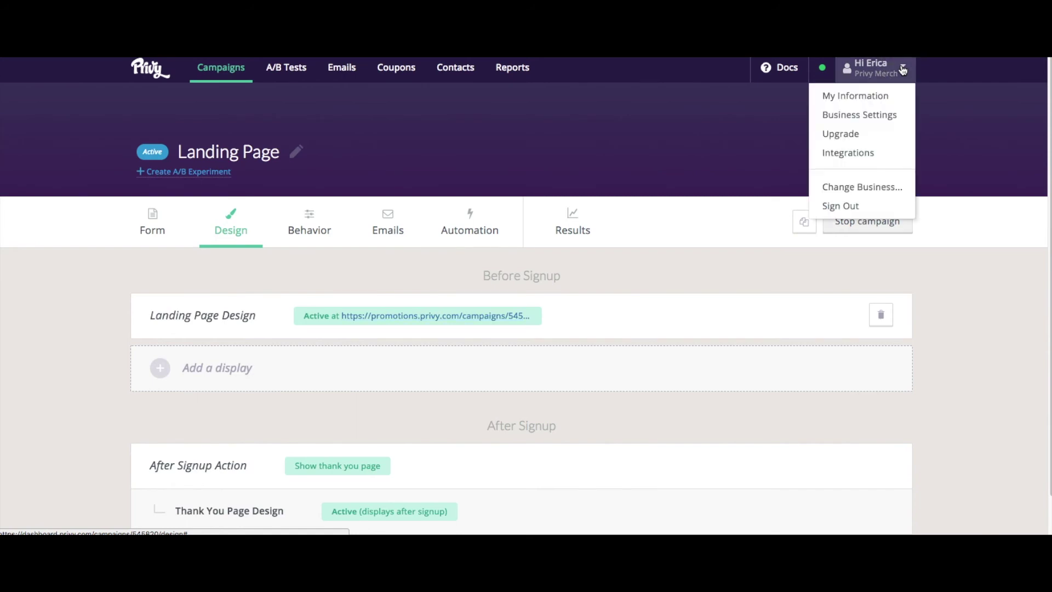
pyautogui.click(876, 117)
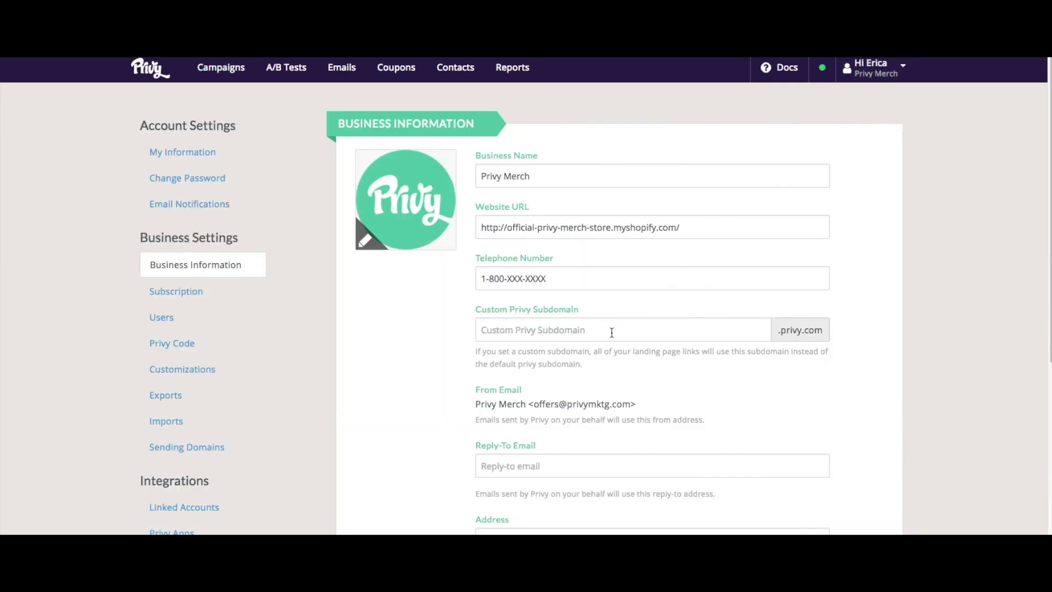
pyautogui.click(594, 330)
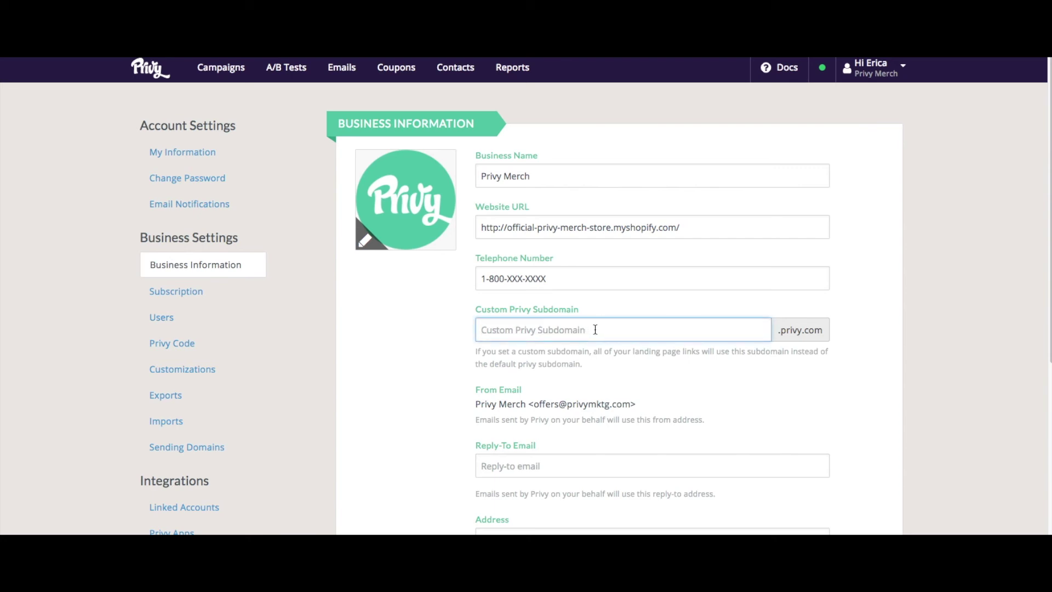
pyautogui.write('mybusiness')
pyautogui.scroll(-5, 709, 401)
pyautogui.click(423, 480)
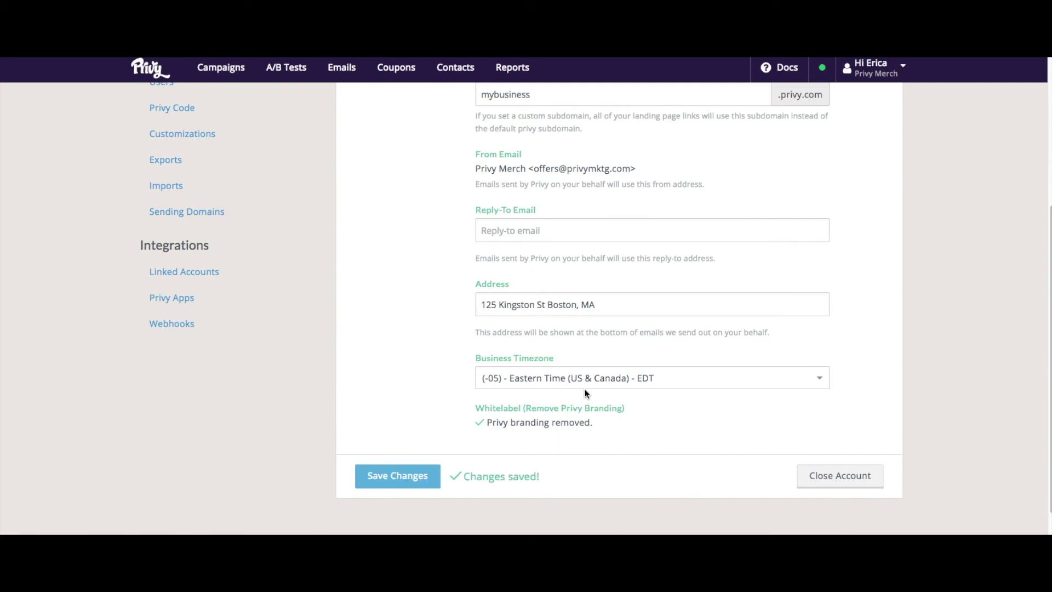
pyautogui.scroll(5, 565, 394)
# Reopen the active Landing Page campaign from Campaigns and view its live landing and thank-you designs
pyautogui.click(238, 80)
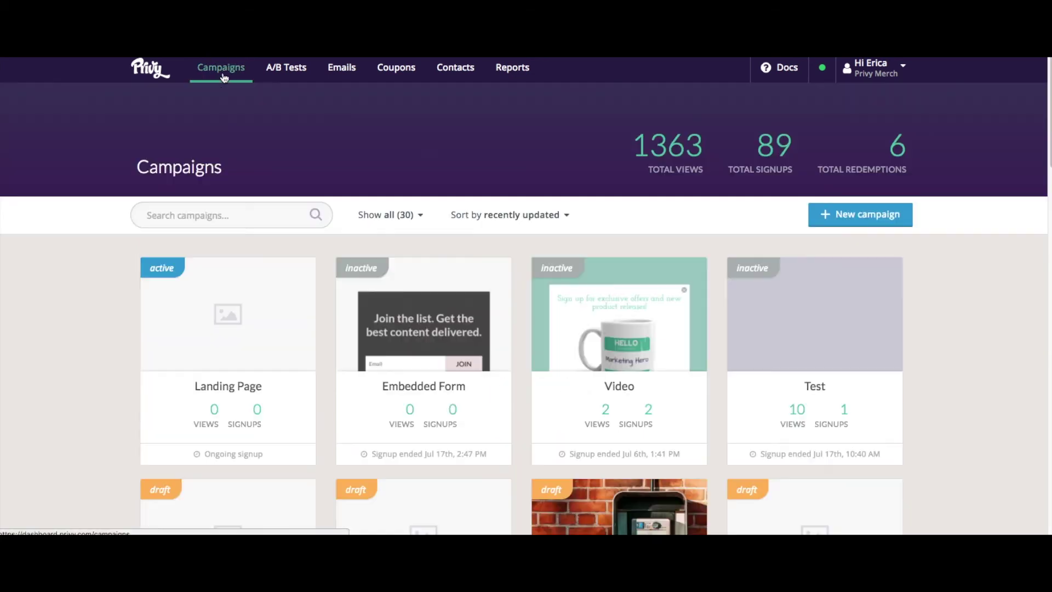
pyautogui.click(266, 280)
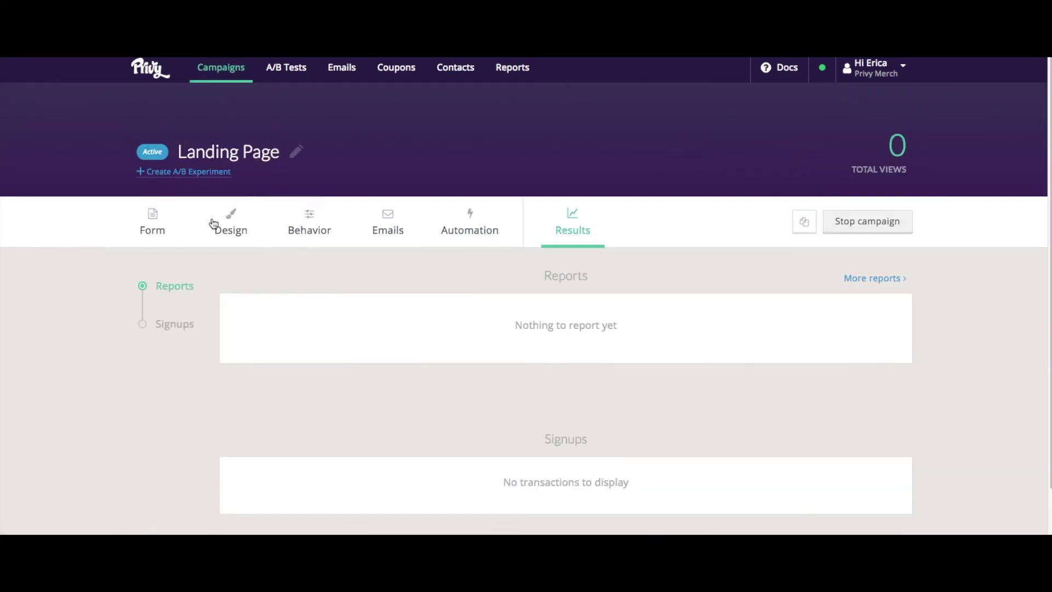
pyautogui.click(225, 230)
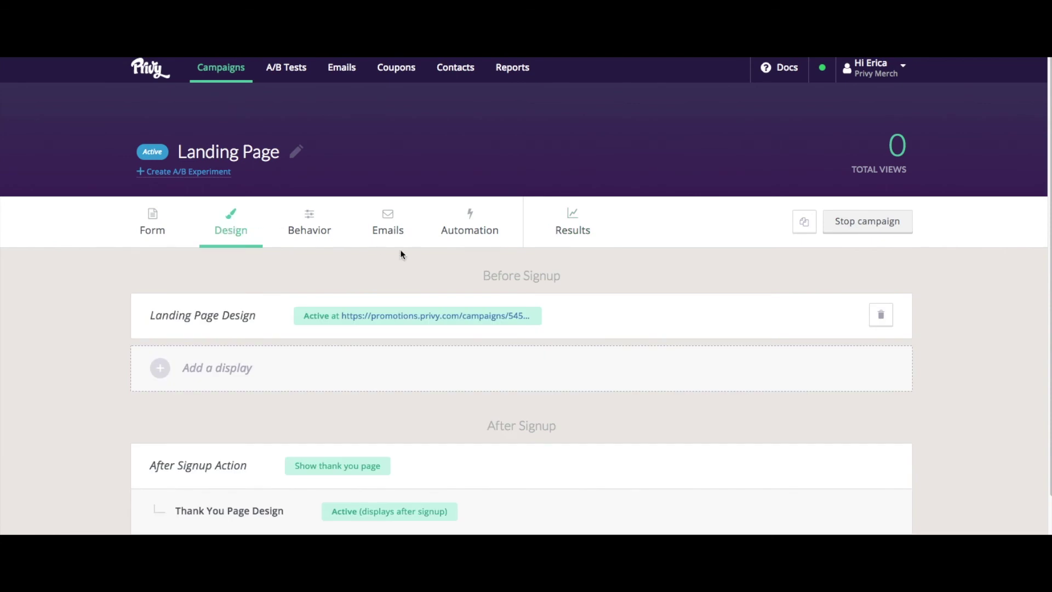